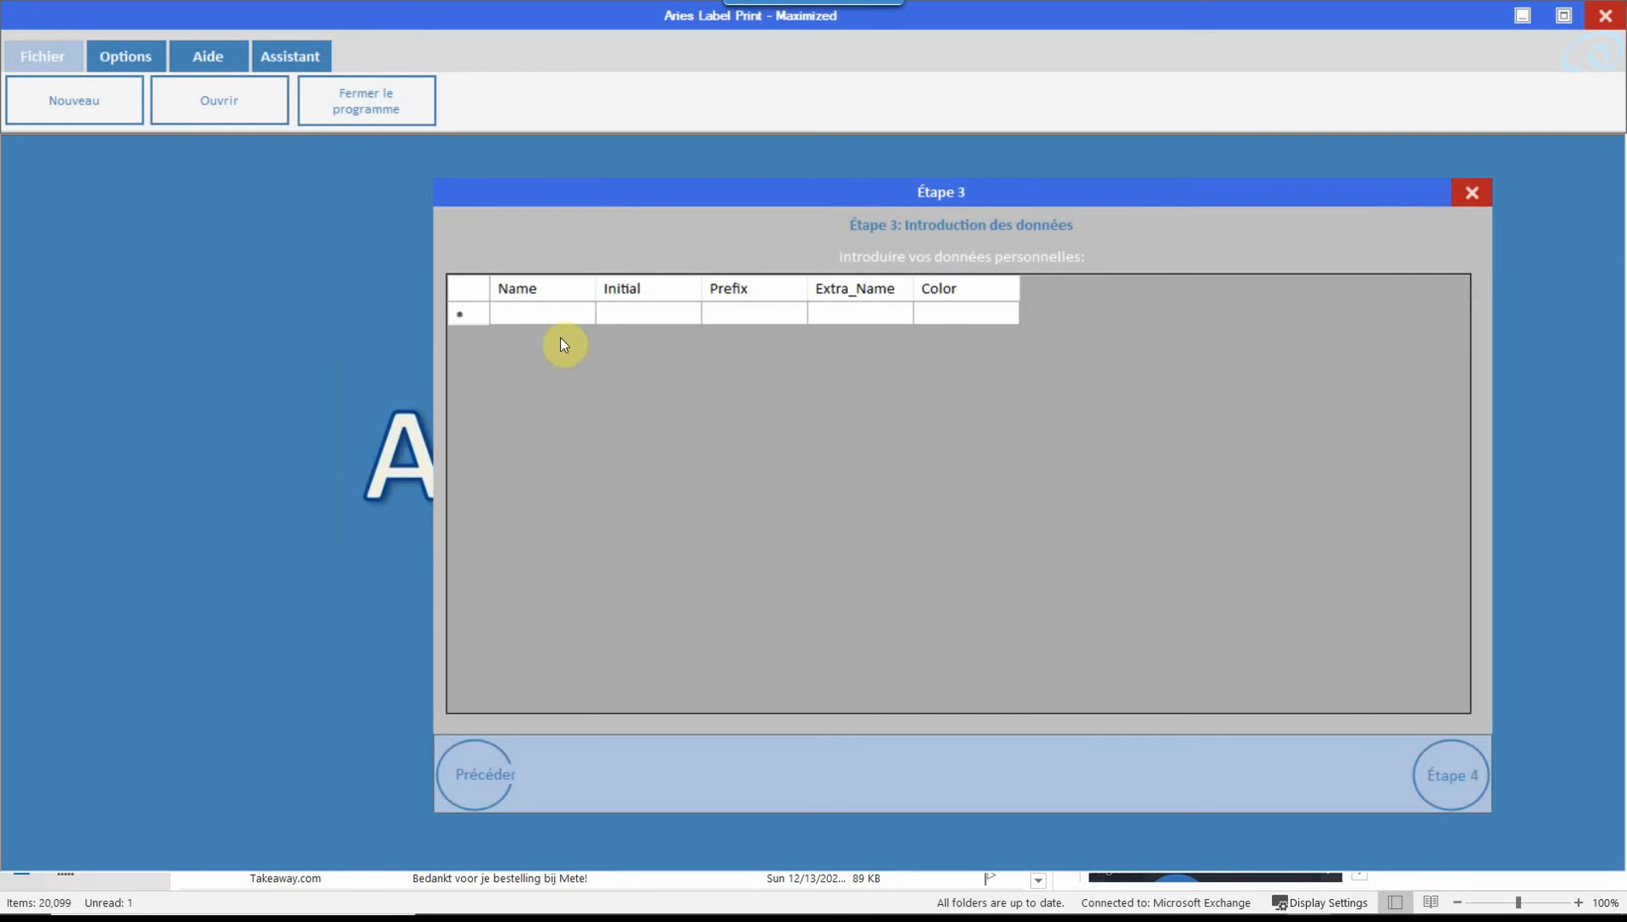
Step: Select the first row's Name cell in the Étape 3 data grid to begin entering the surname
{"action": "left_click", "coordinate": [505, 317]}
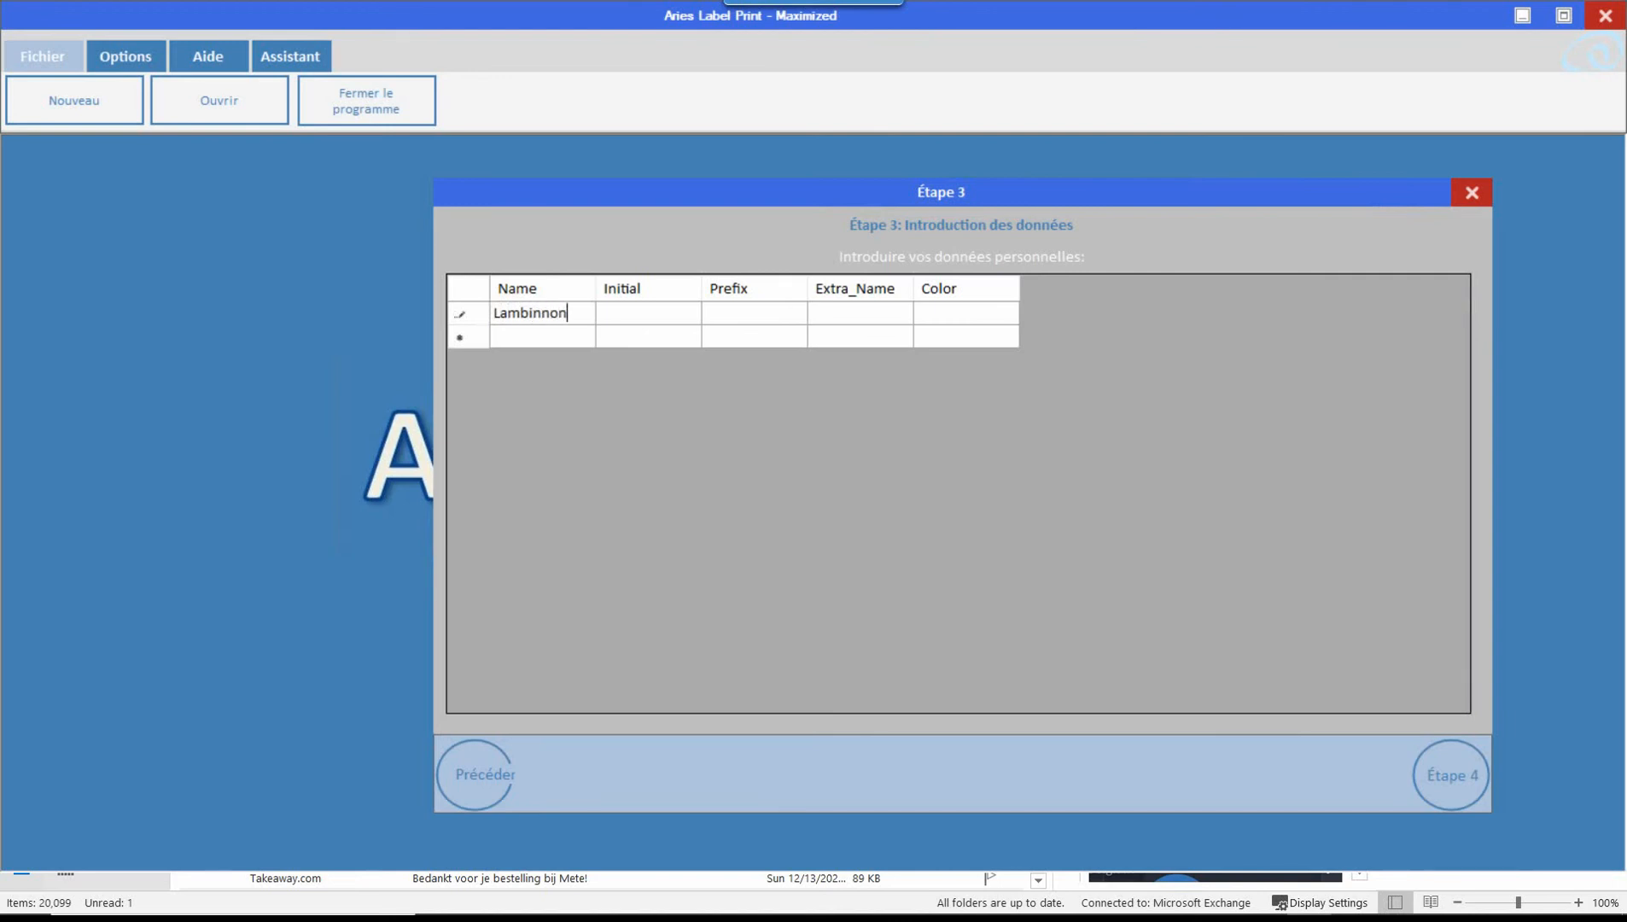
{"action": "key", "text": "Tab"}
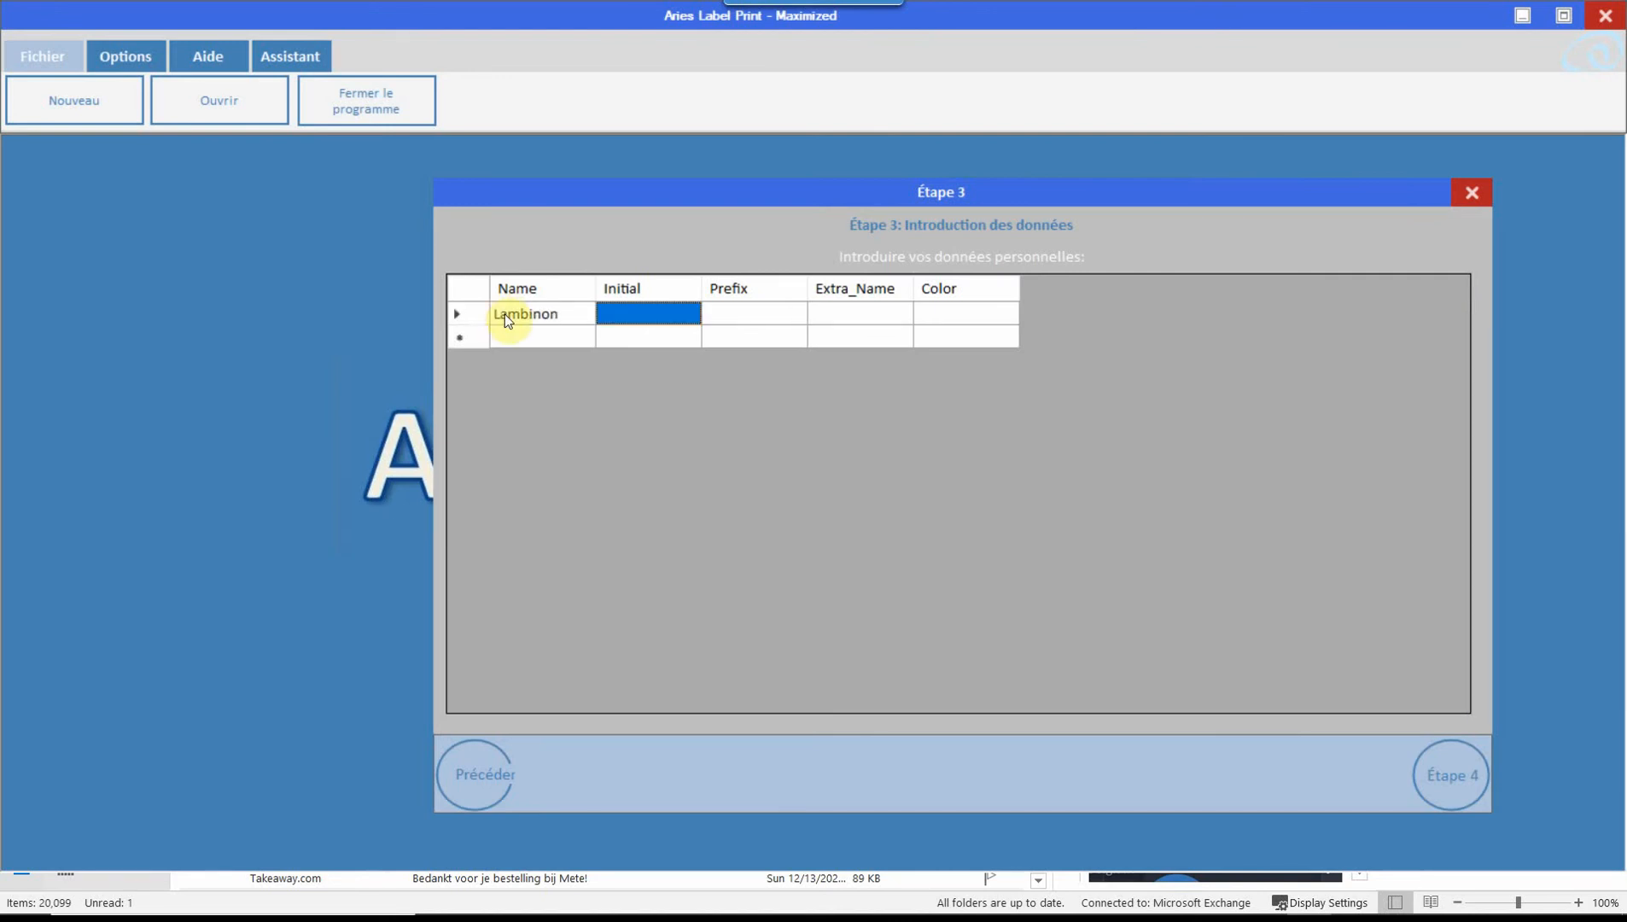
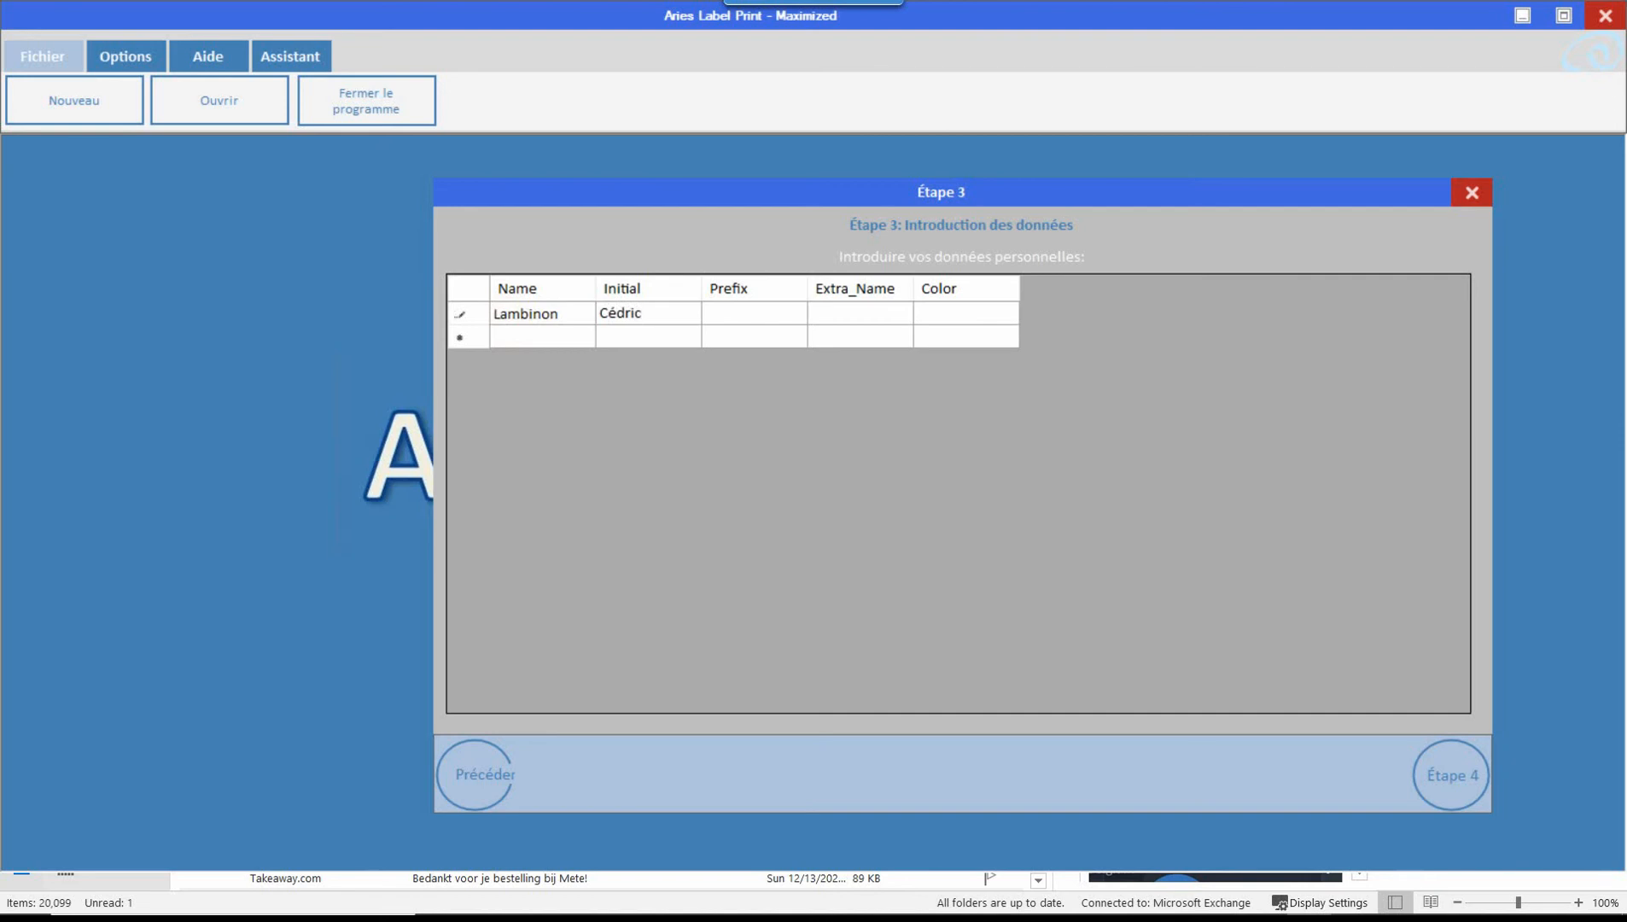
{"action": "key", "text": "Tab"}
{"action": "key", "text": "Tab"}
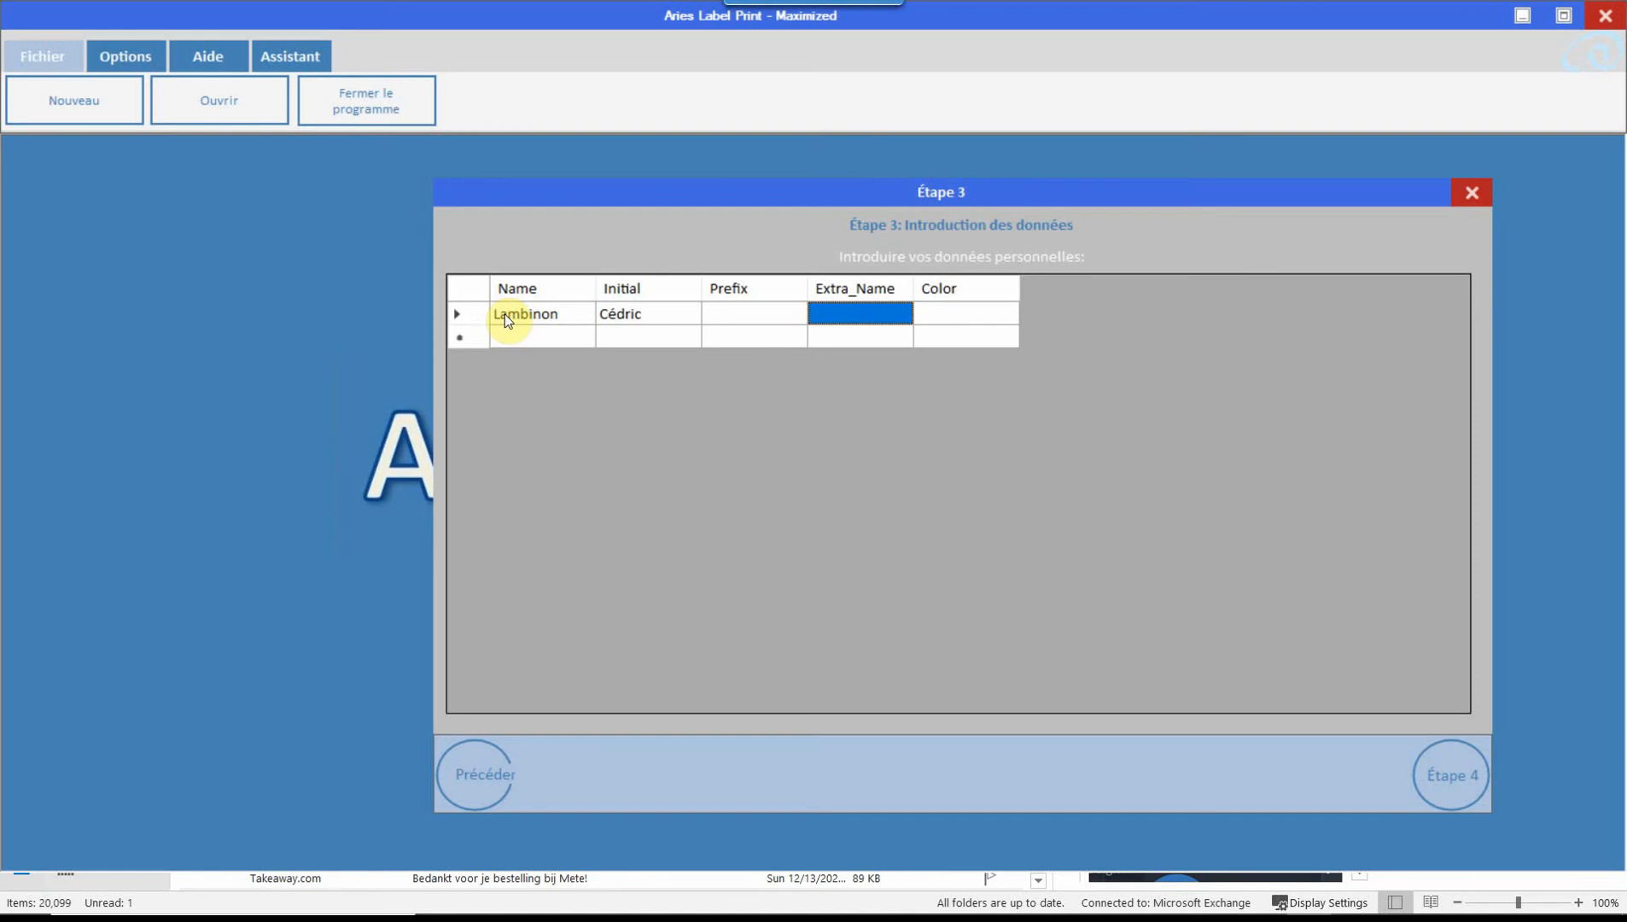
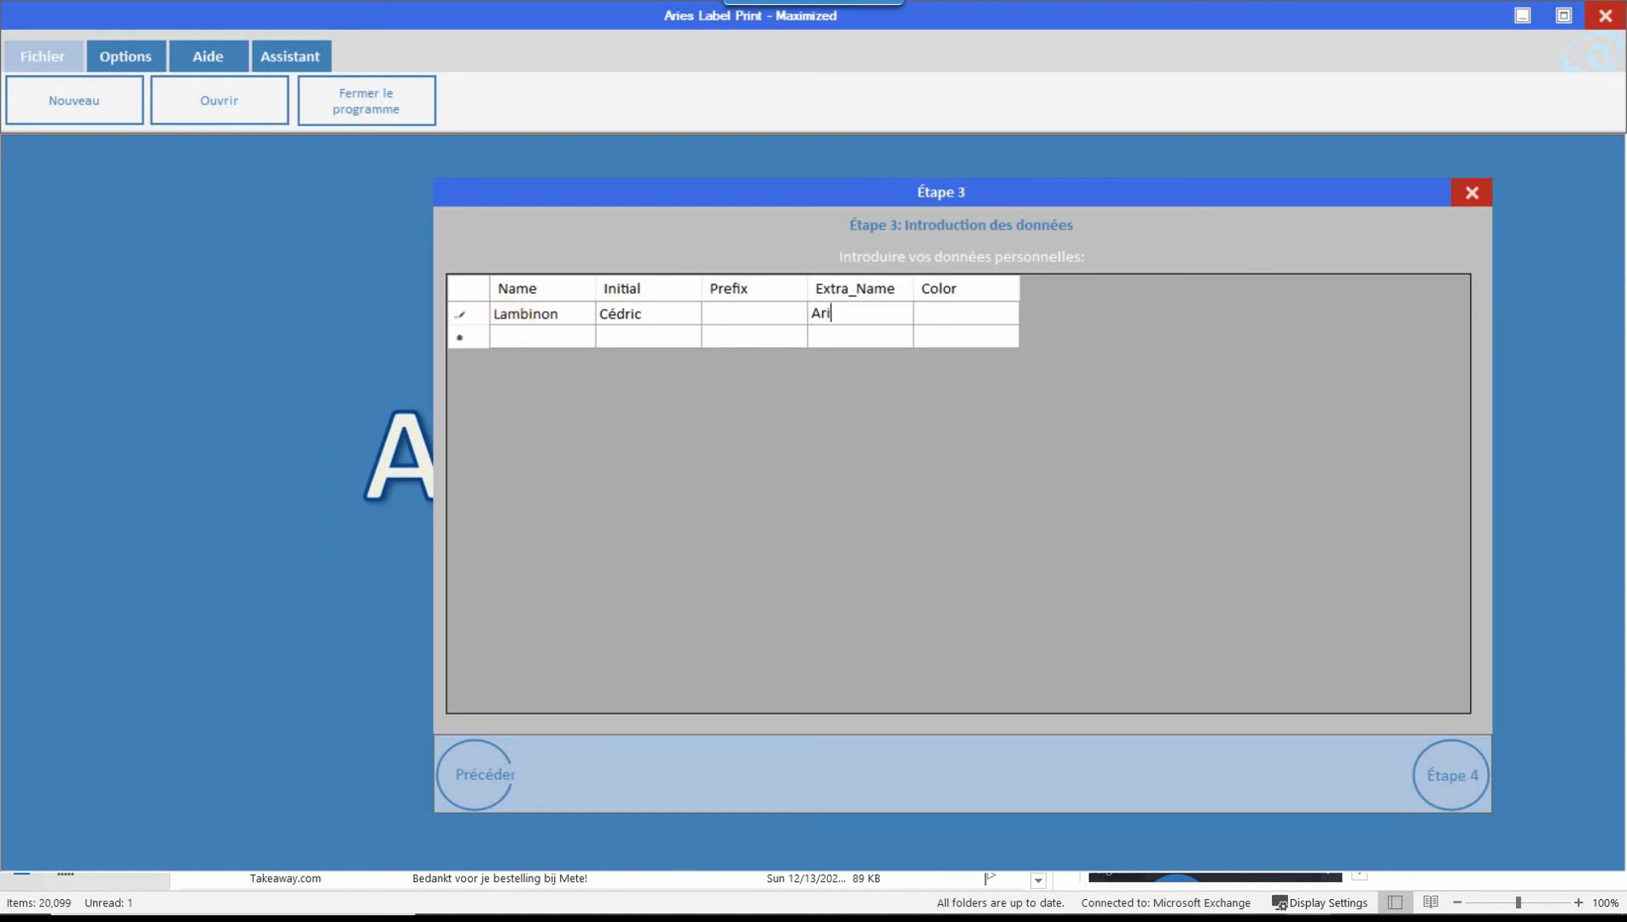
{"action": "key", "text": "Tab"}
{"action": "key", "text": "Tab"}
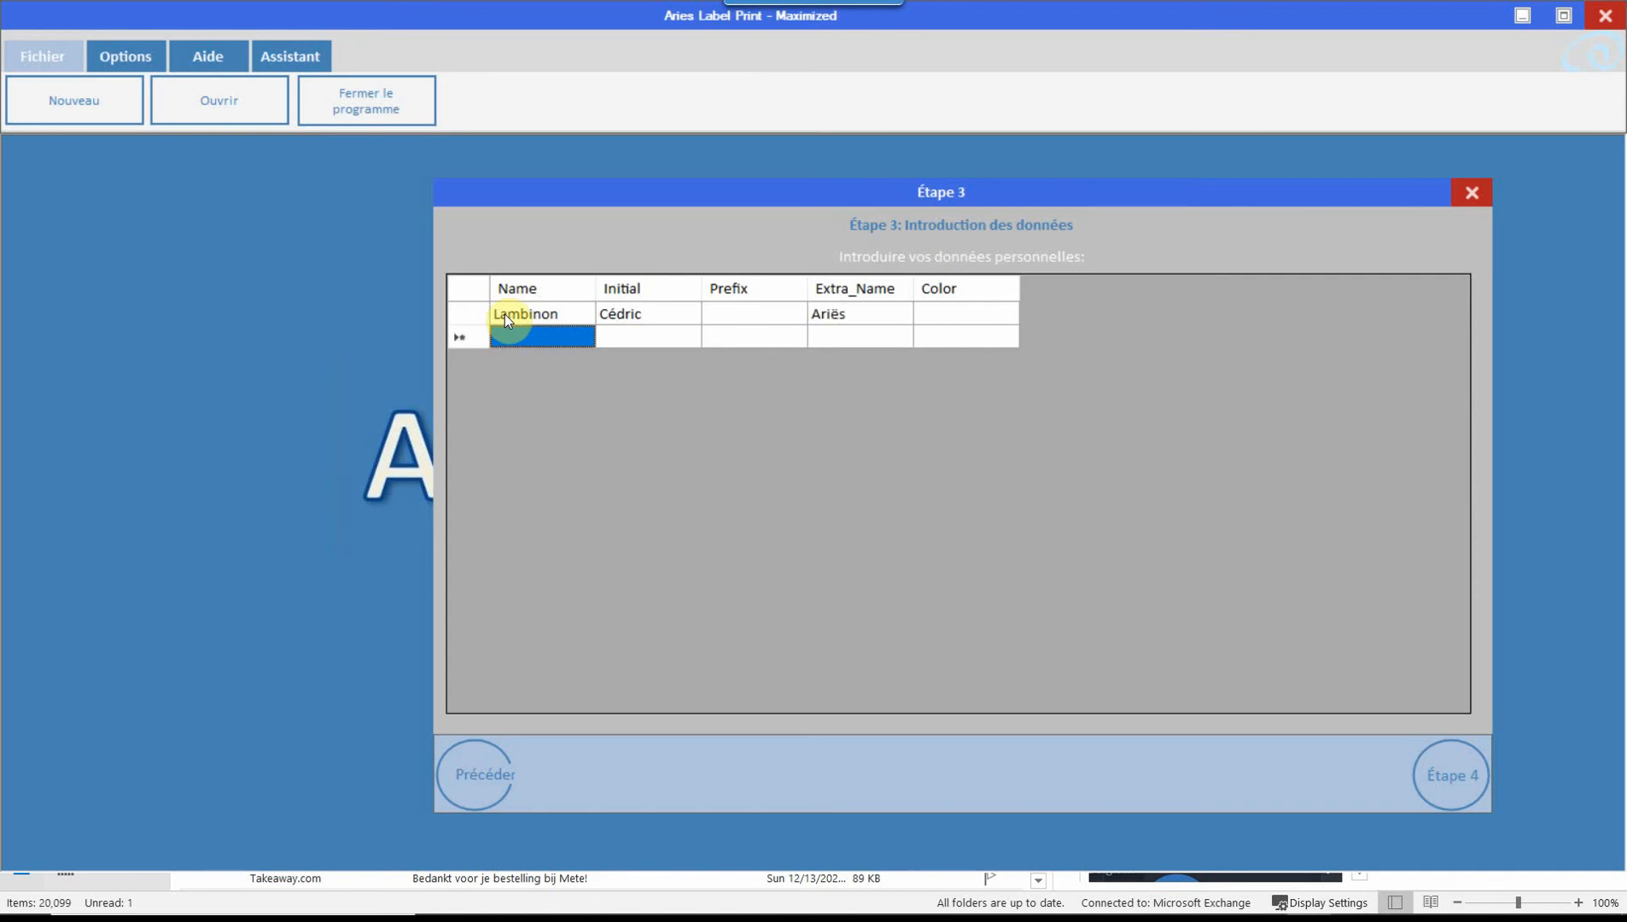
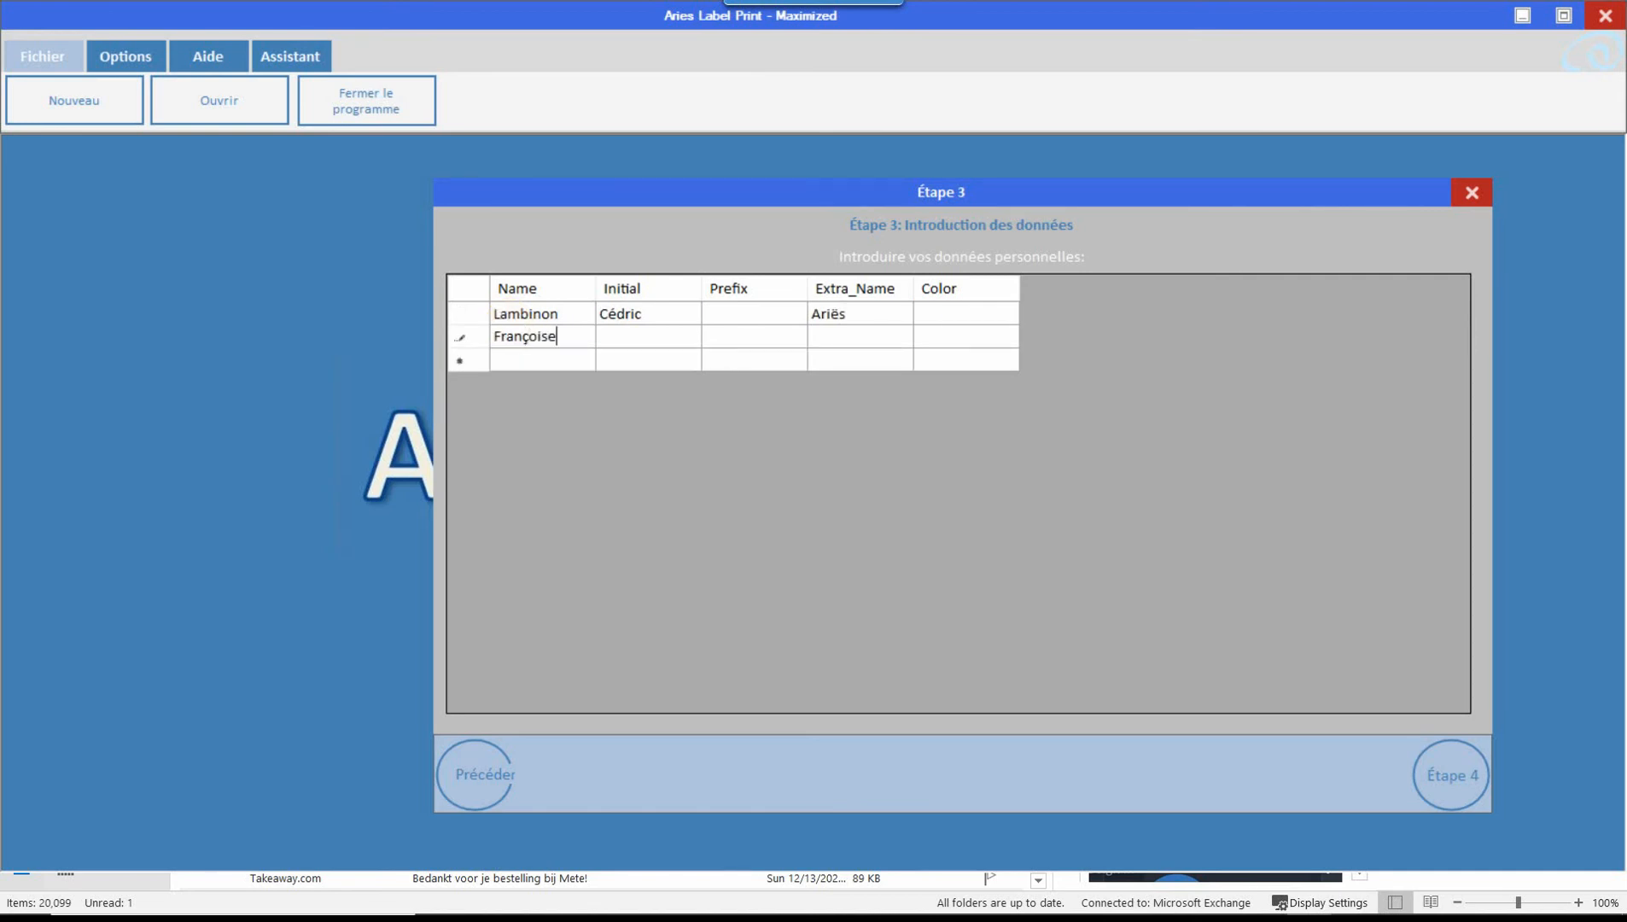
{"action": "key", "text": "Tab"}
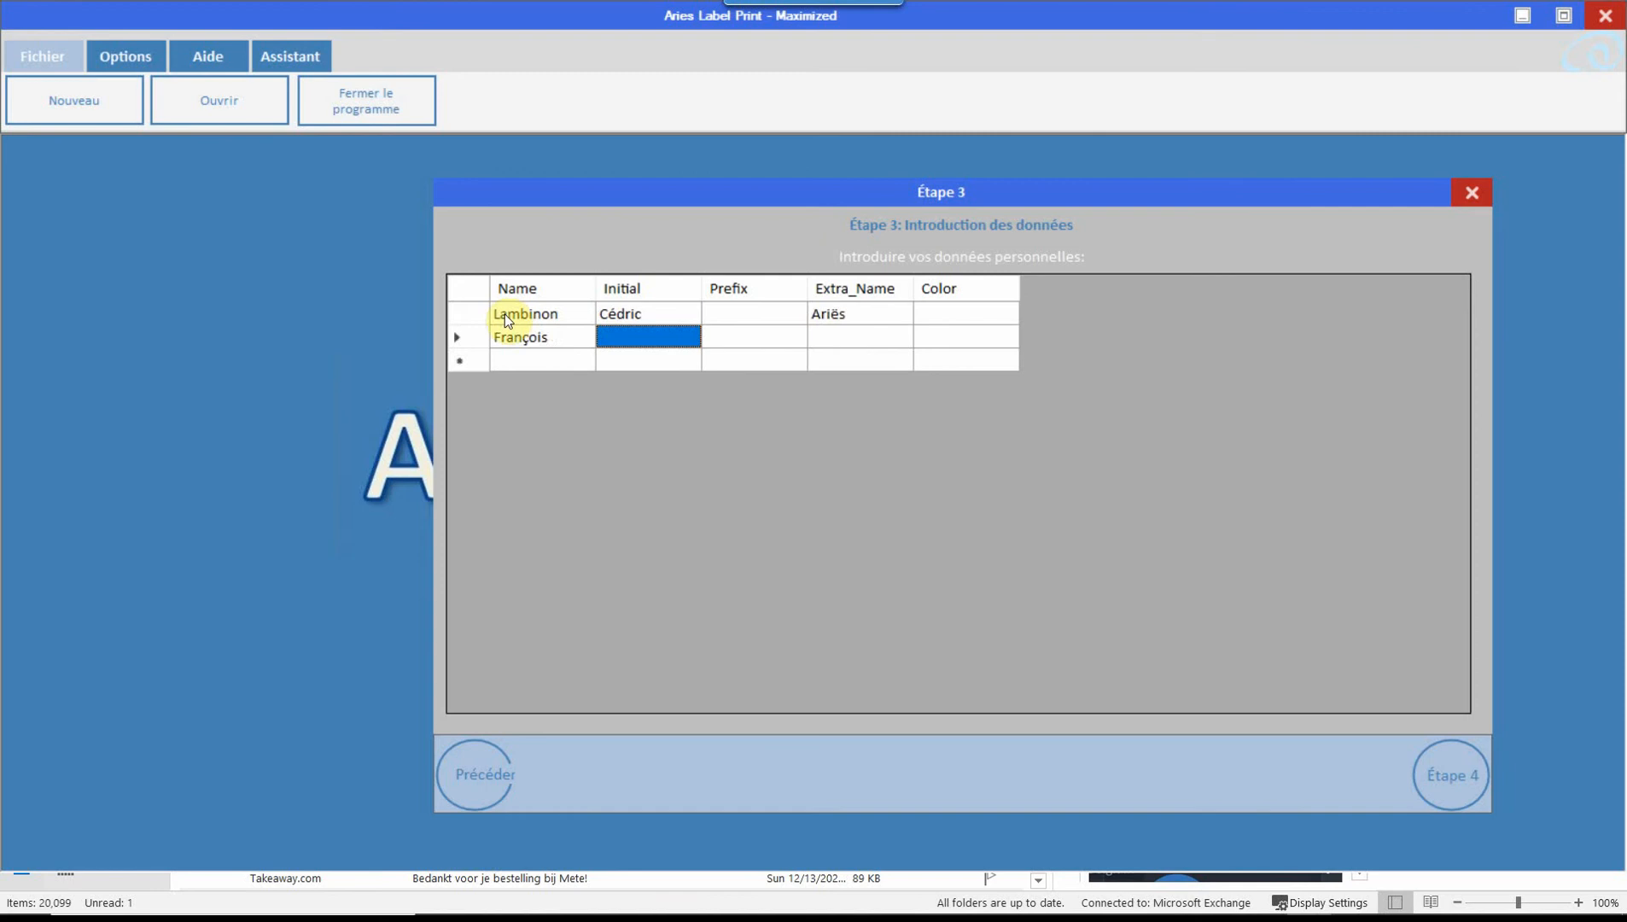
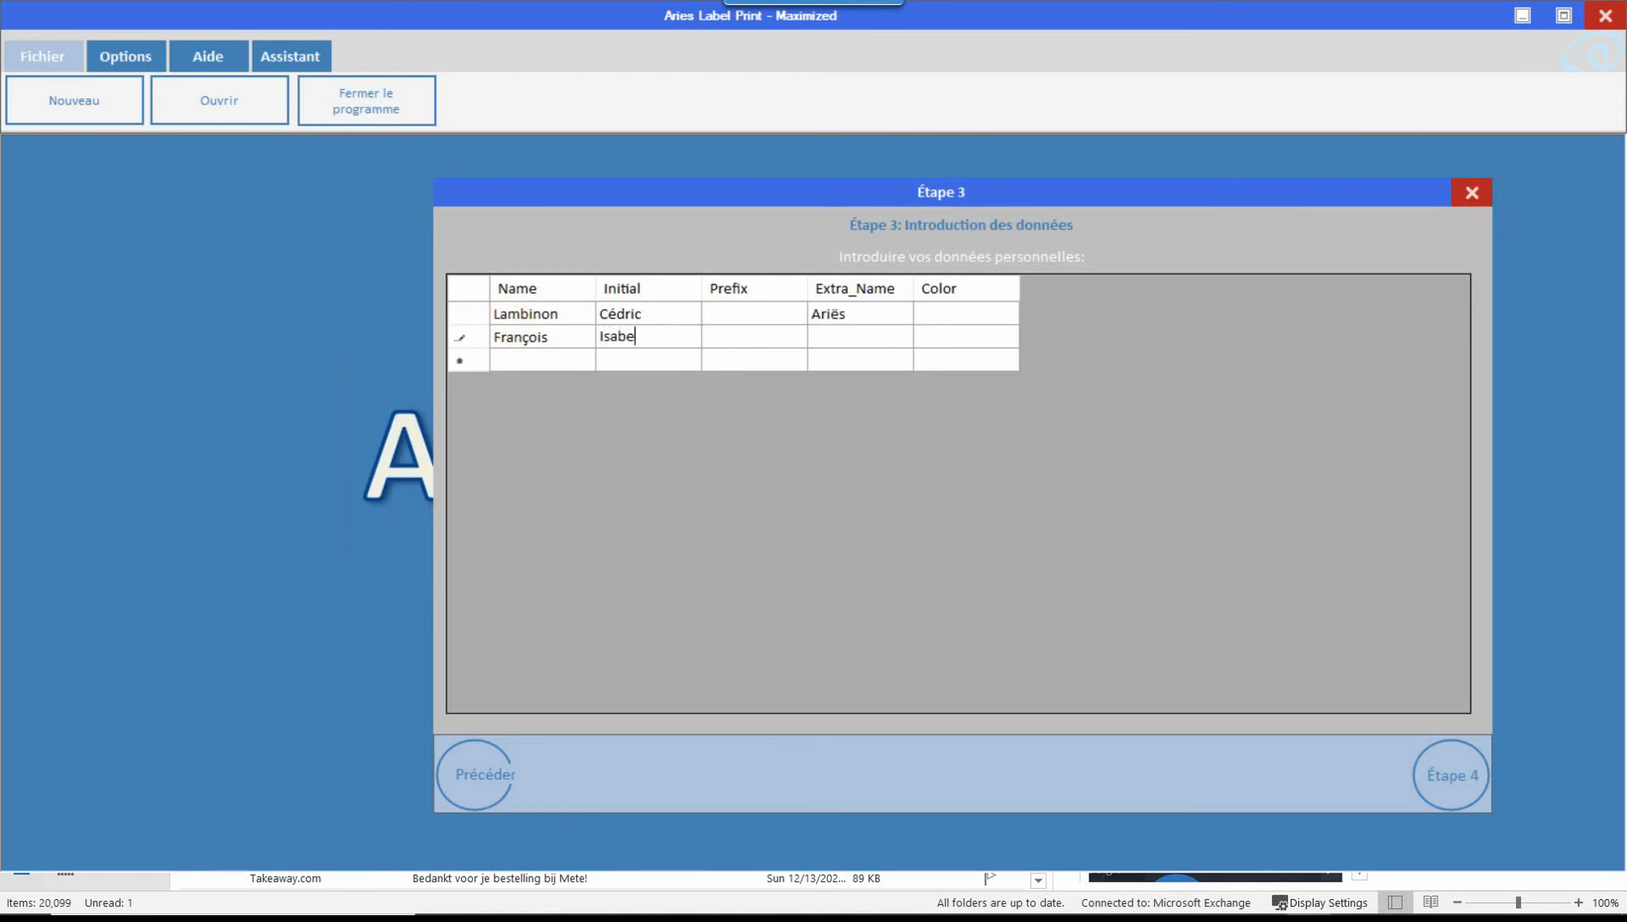
{"action": "key", "text": "Tab"}
{"action": "key", "text": "Tab"}
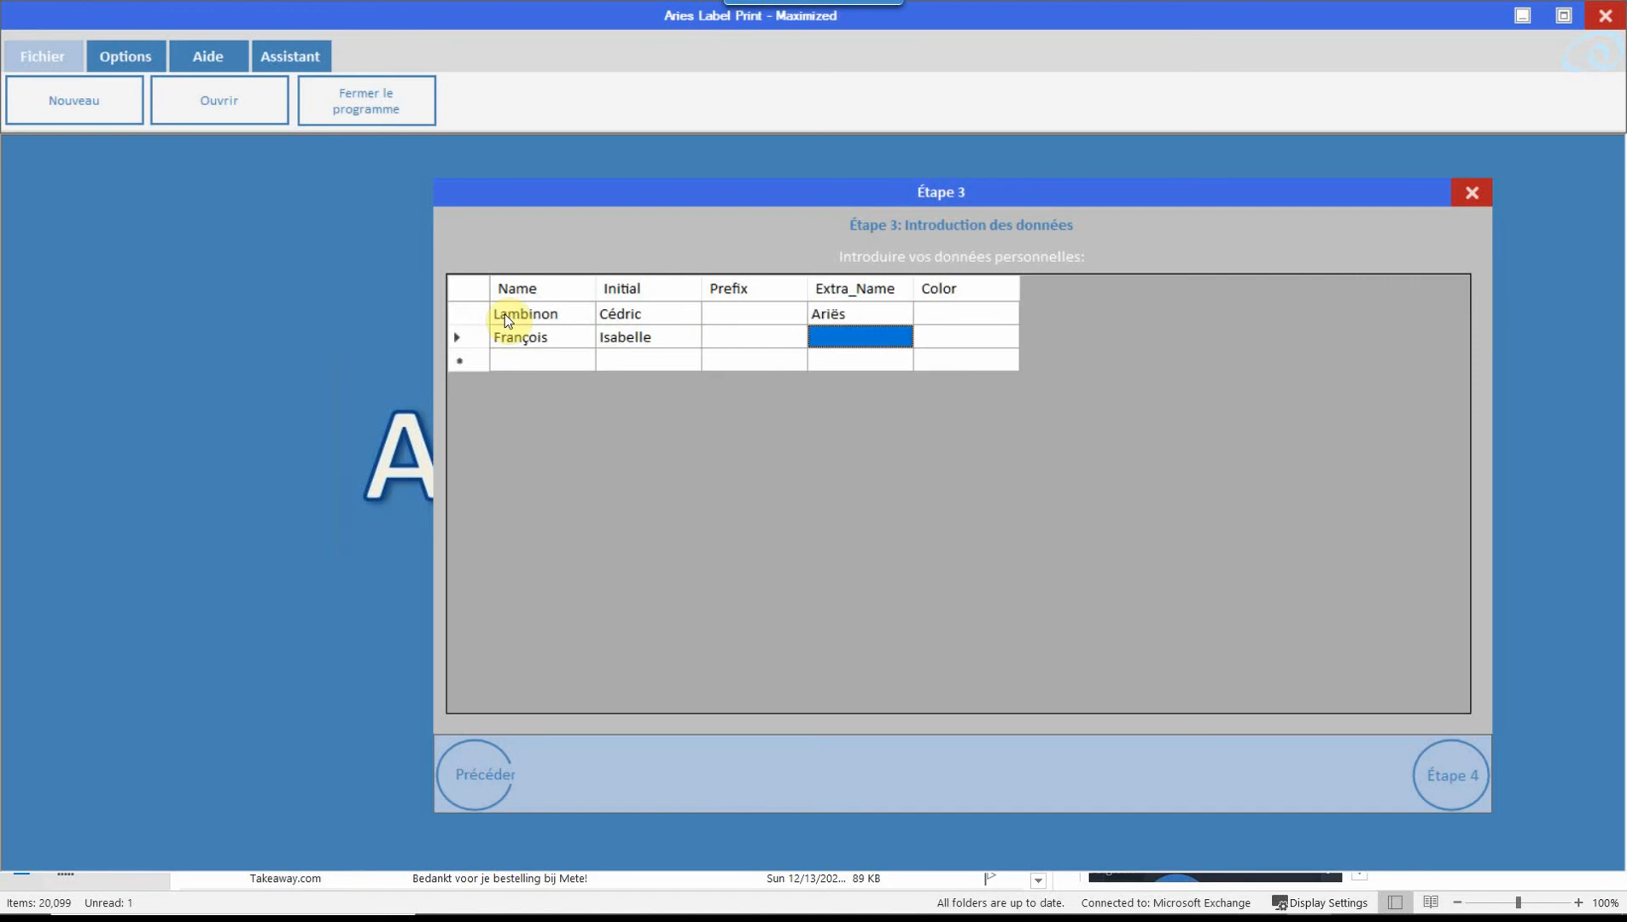
{"action": "key", "text": "Tab"}
{"action": "key", "text": "Tab"}
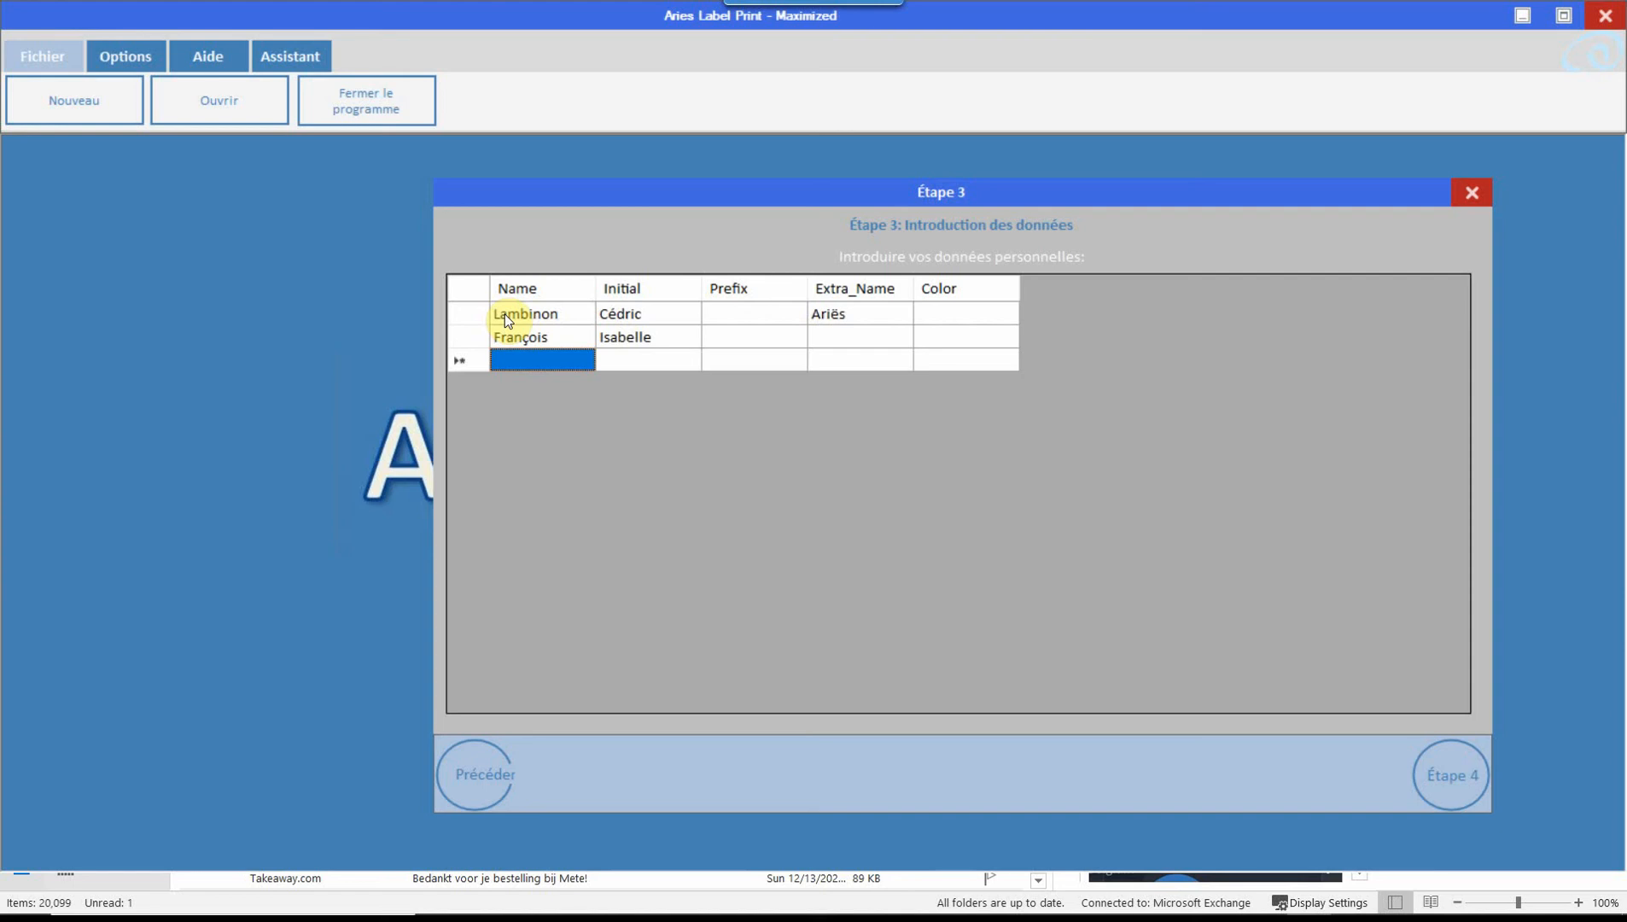
{"action": "left_click", "coordinate": [1467, 775]}
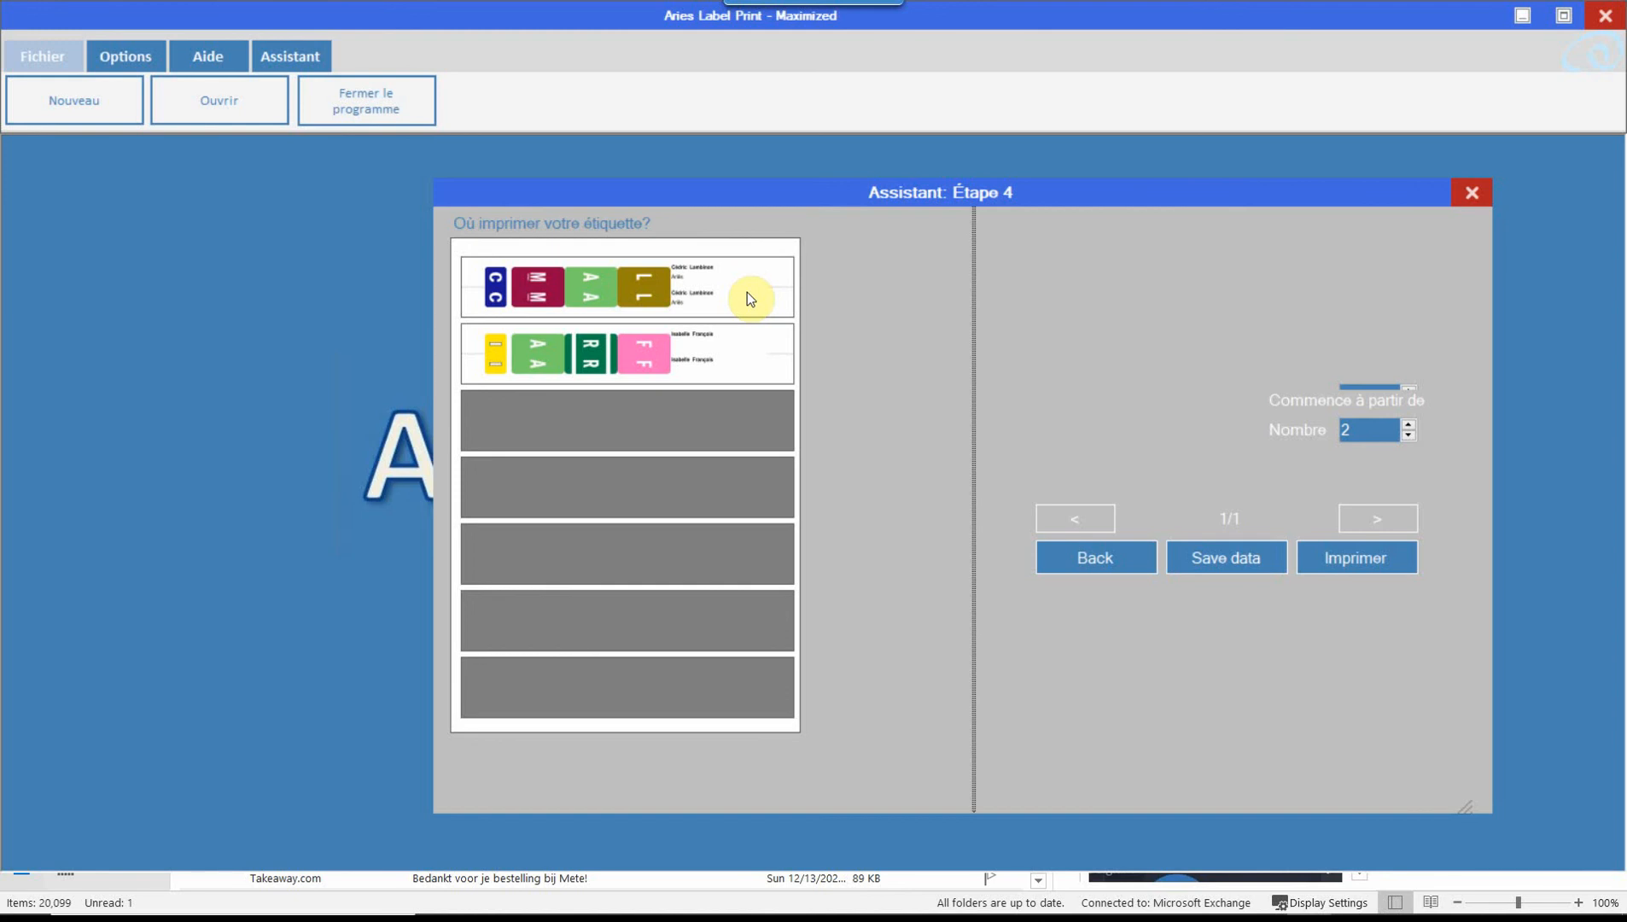
Step: Try starting the labels at slots three, six and four, then settle on the top slot
{"action": "left_click", "coordinate": [733, 428]}
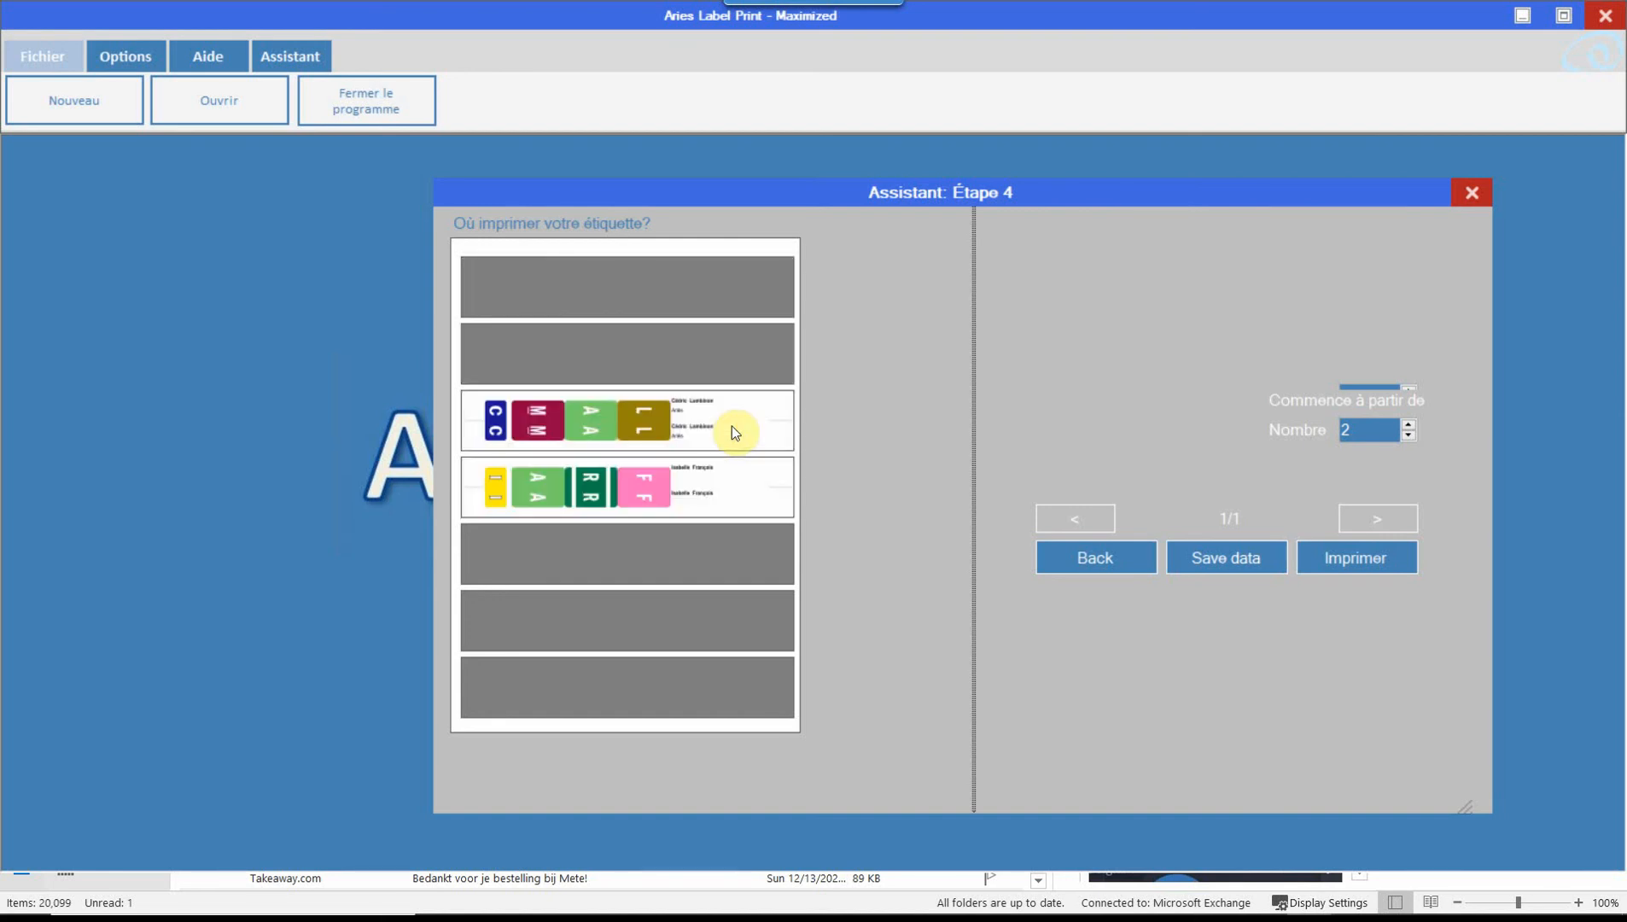
{"action": "left_click", "coordinate": [772, 624]}
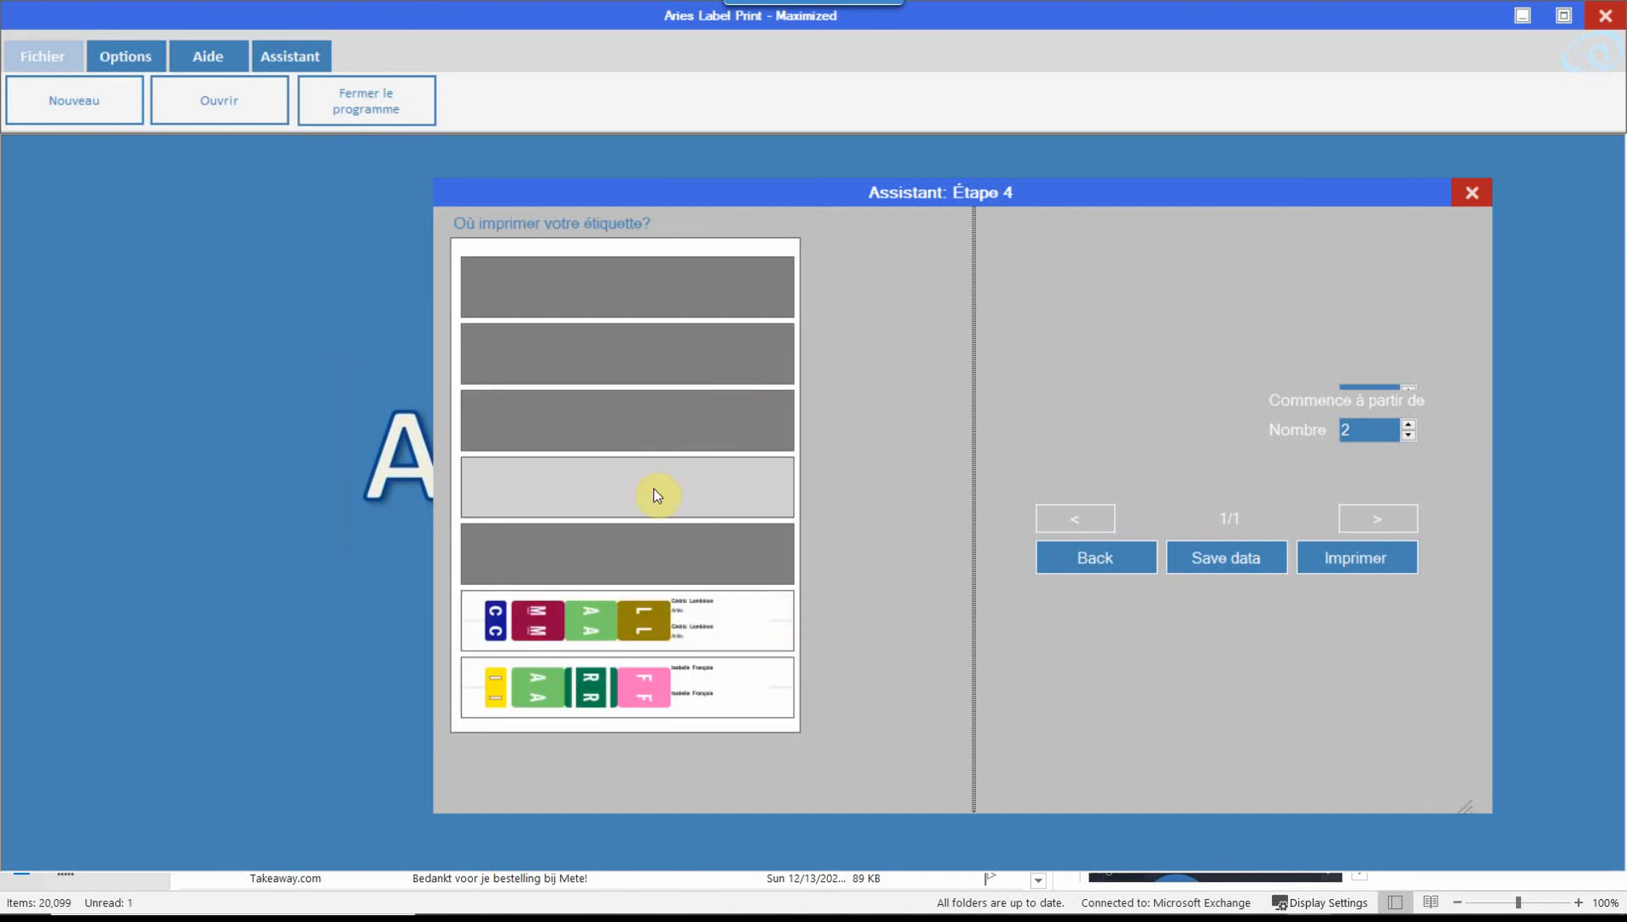
{"action": "left_click", "coordinate": [678, 509]}
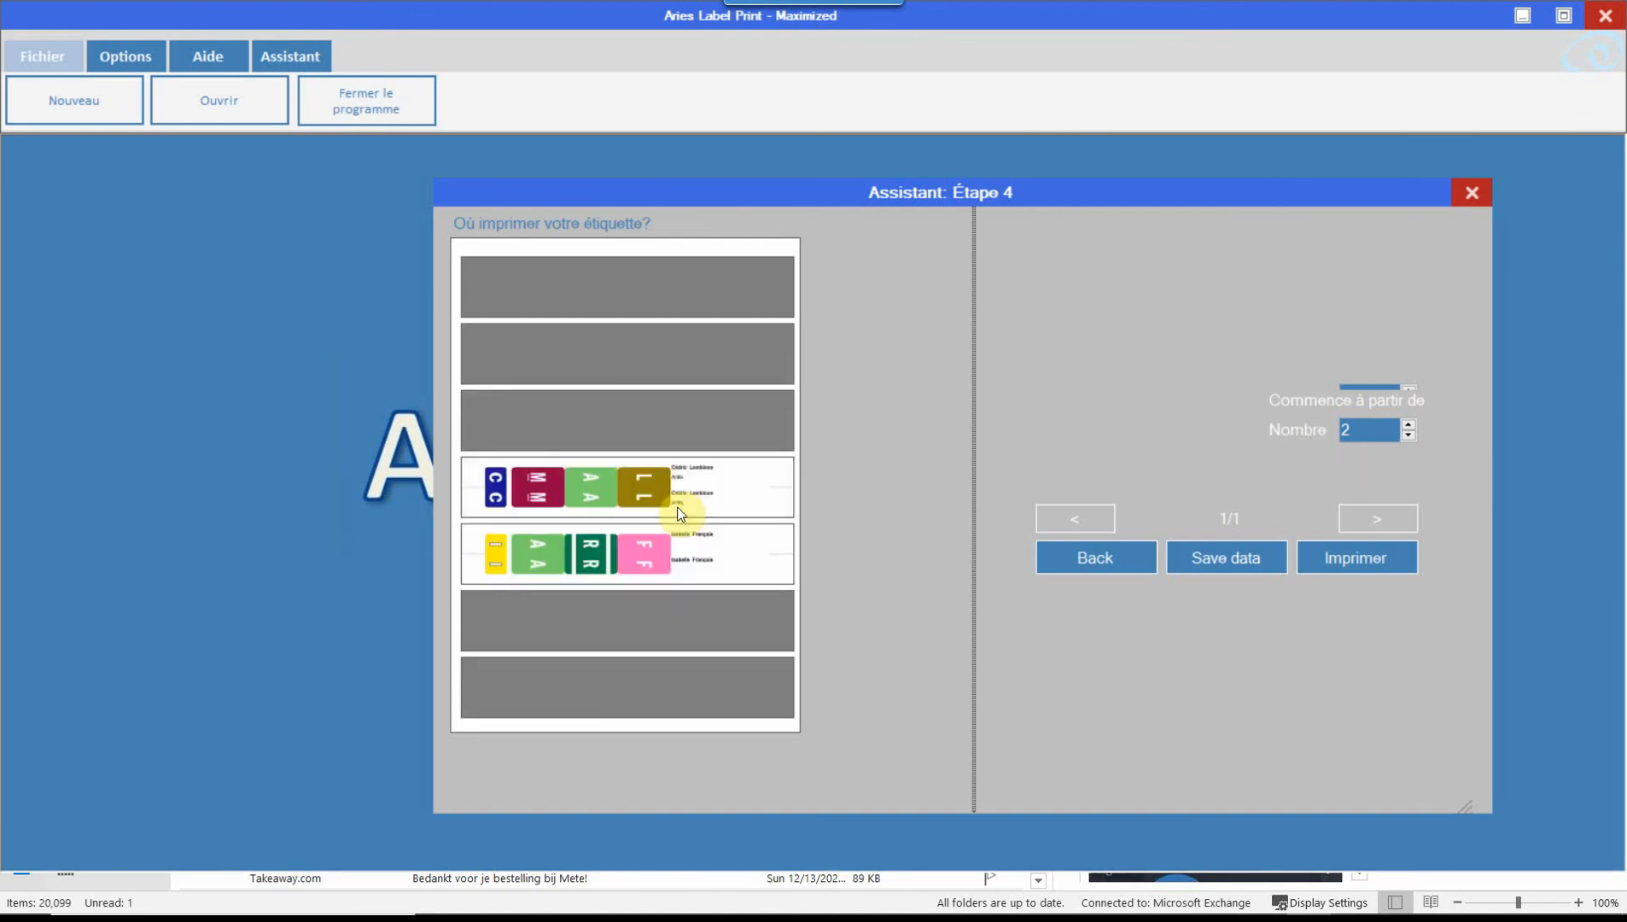
{"action": "left_click", "coordinate": [757, 296]}
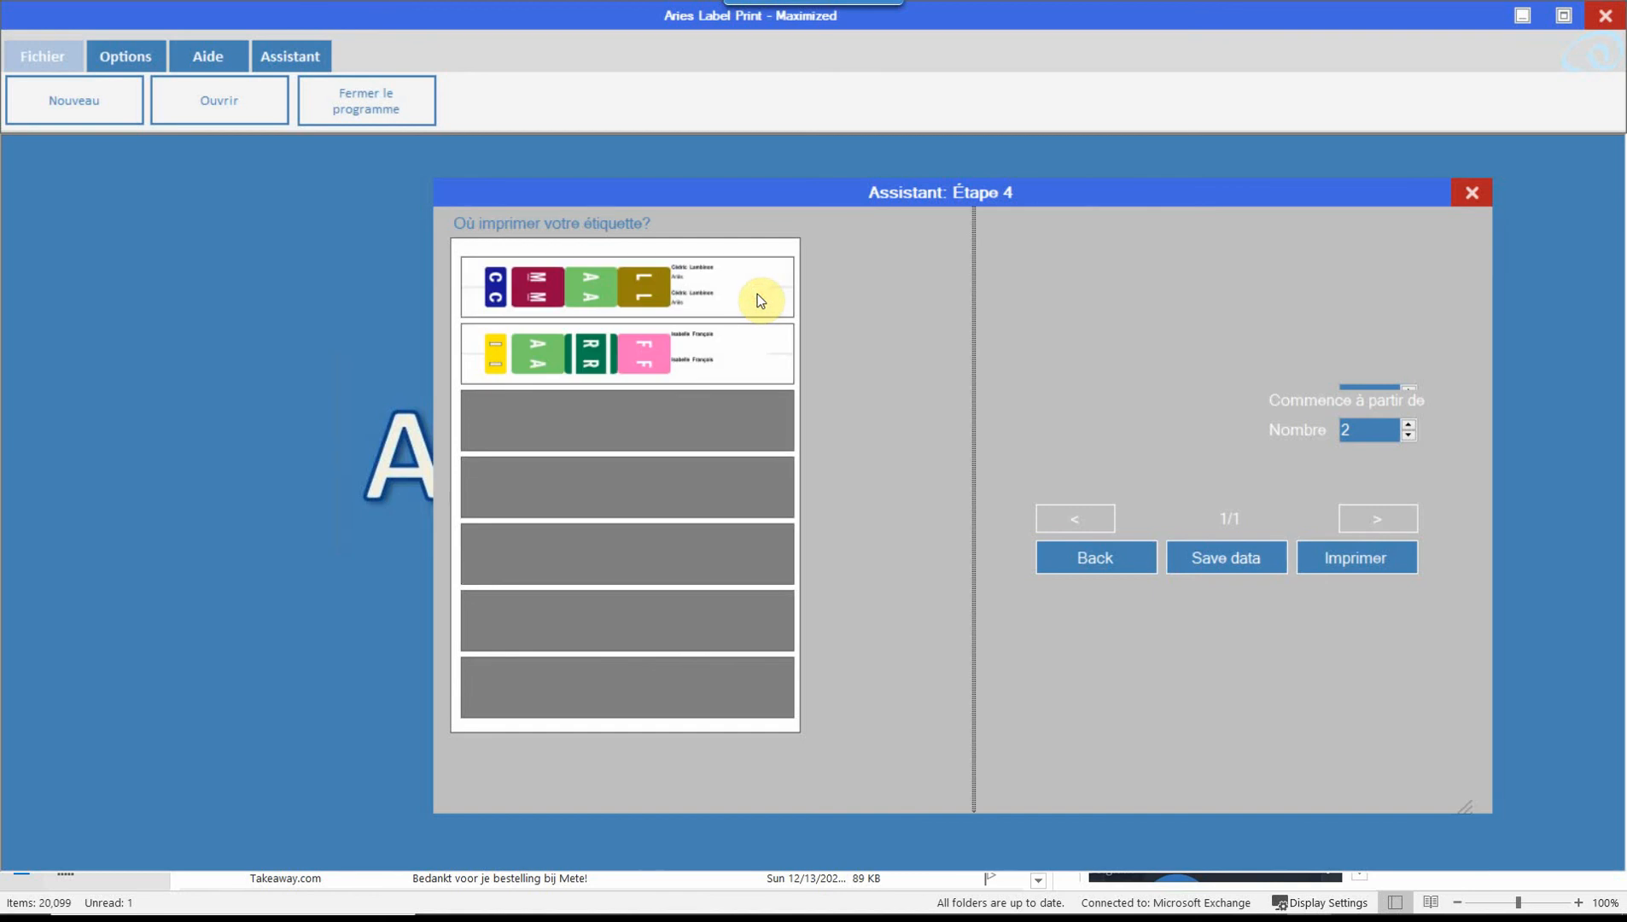
{"action": "left_click", "coordinate": [1357, 558]}
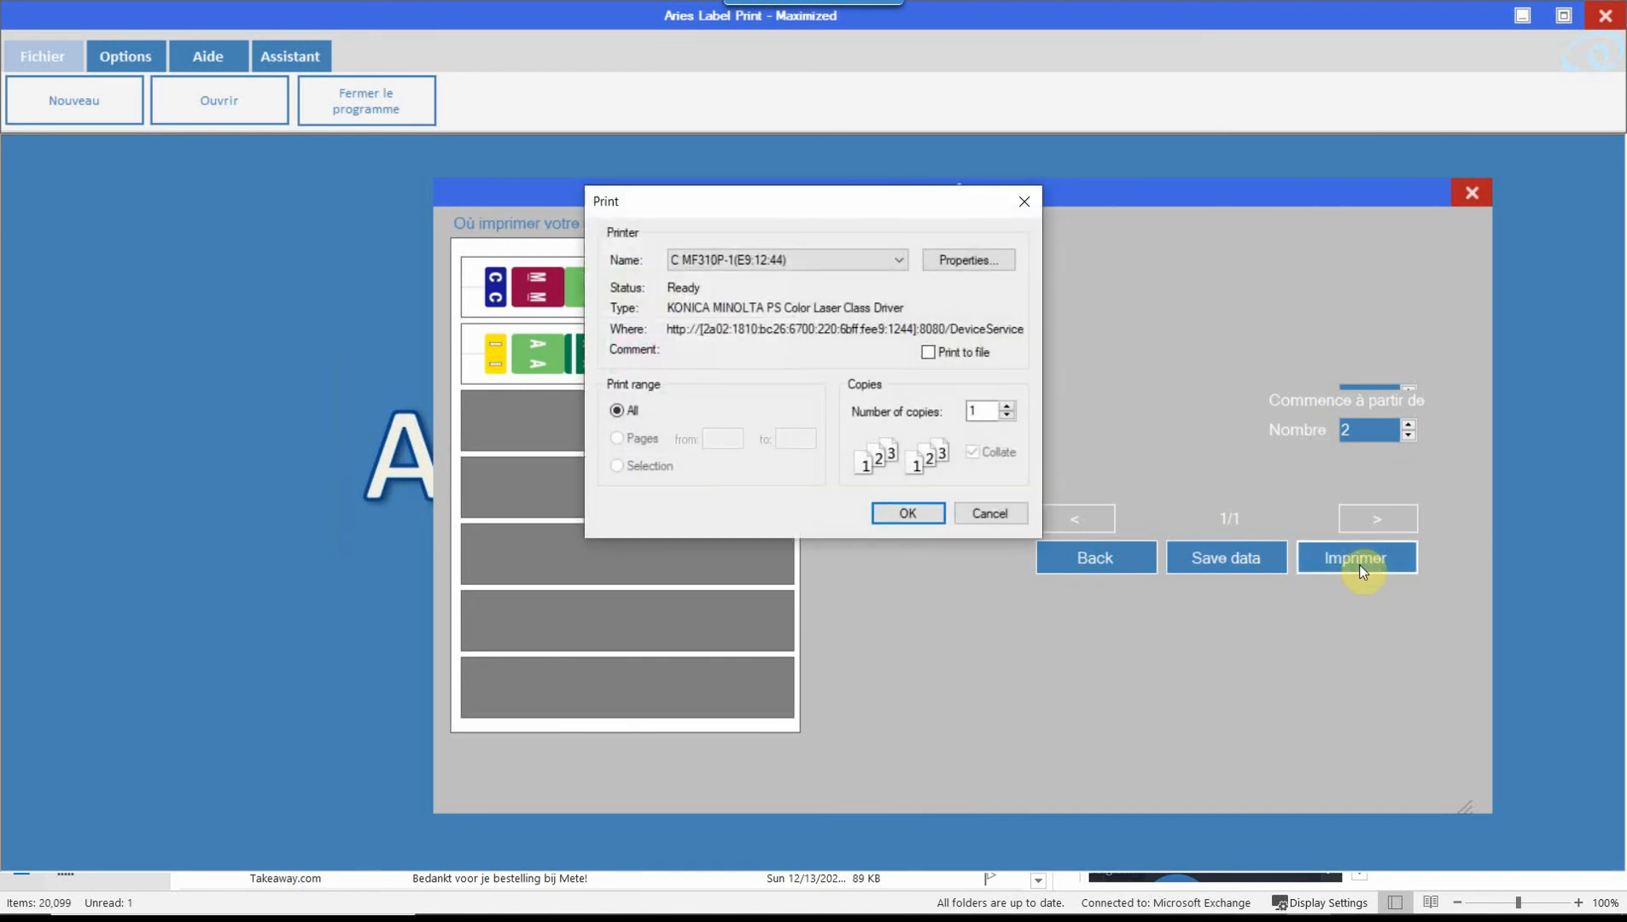
{"action": "left_click", "coordinate": [990, 513]}
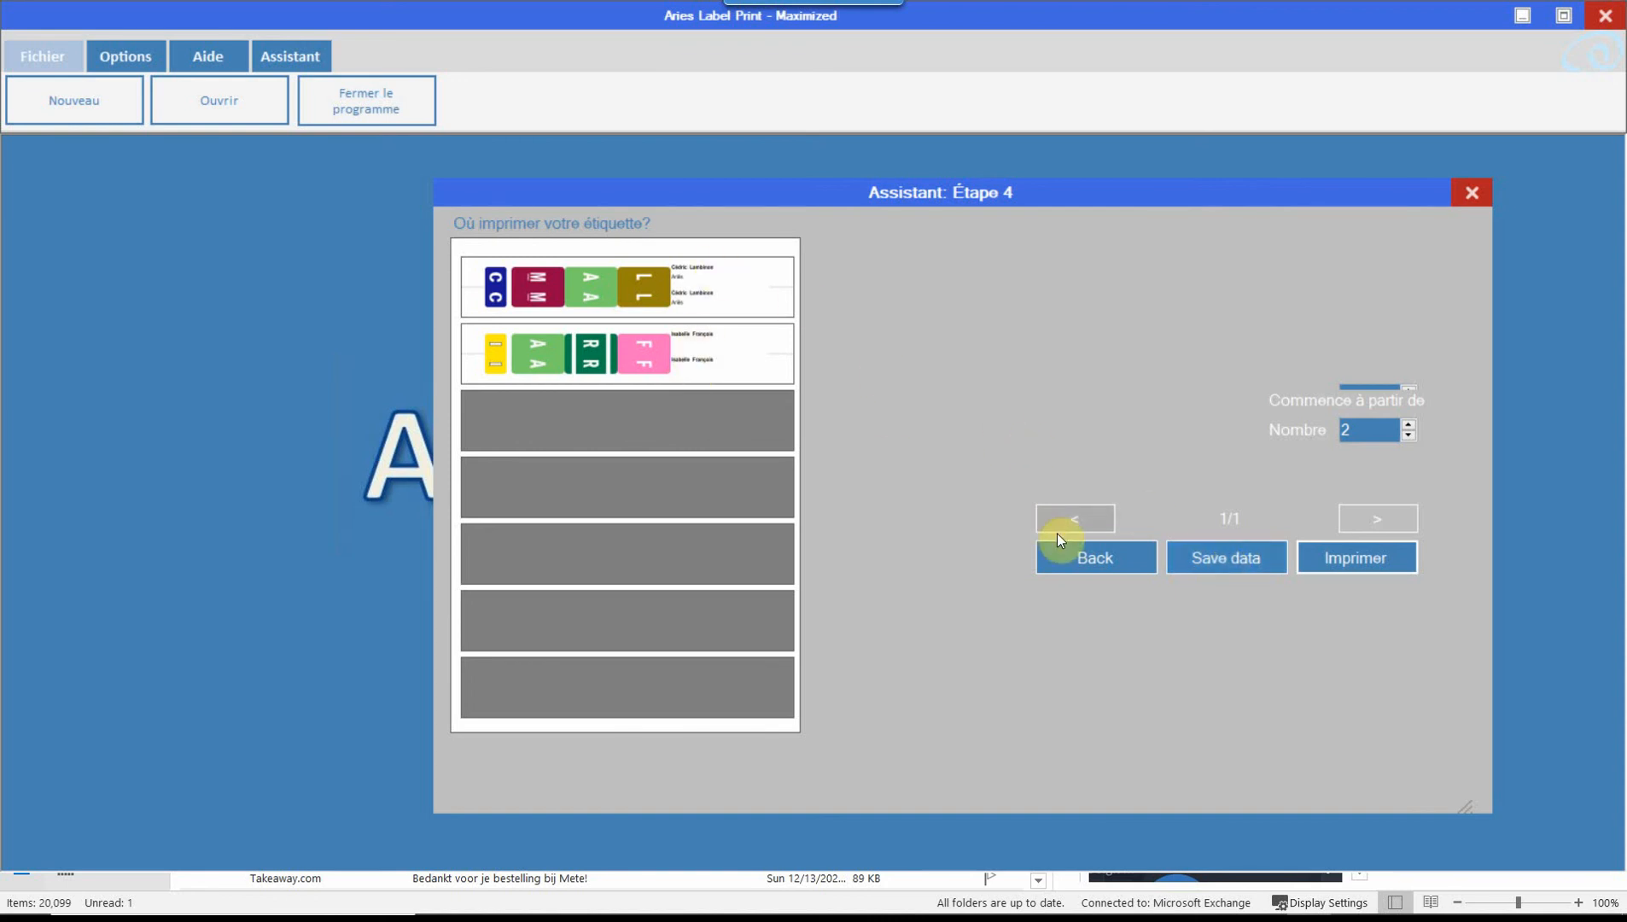
Step: Go back to the grid, enter 'Cabinet medical' in row two's Extra_Name, and return to Étape 4
{"action": "left_click", "coordinate": [1093, 560]}
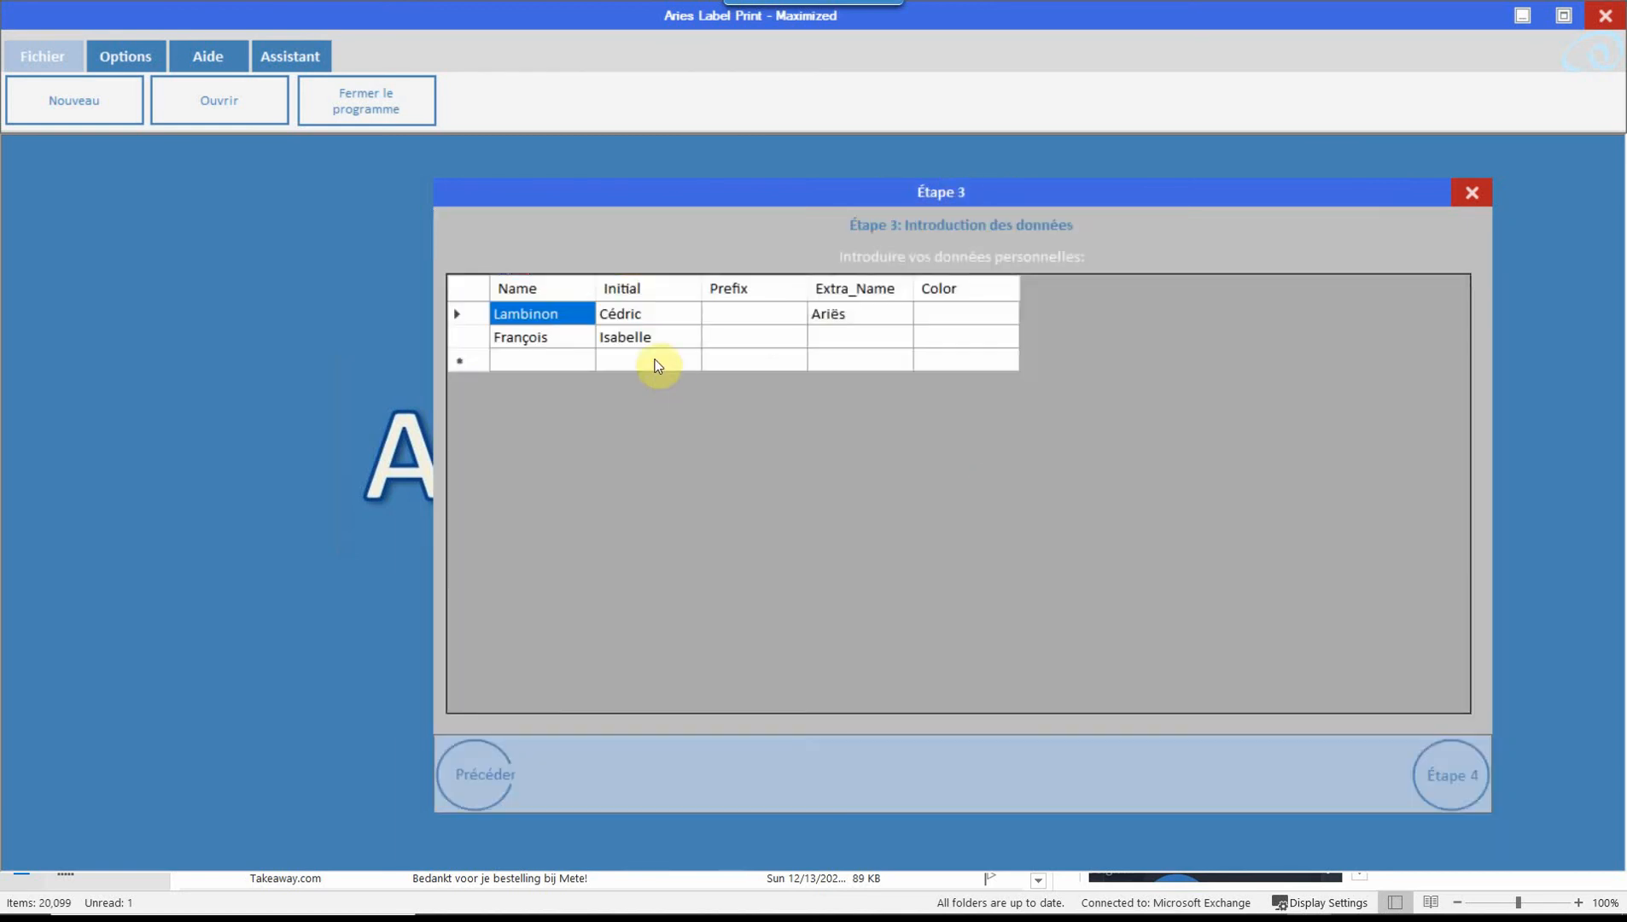
{"action": "left_click", "coordinate": [831, 336]}
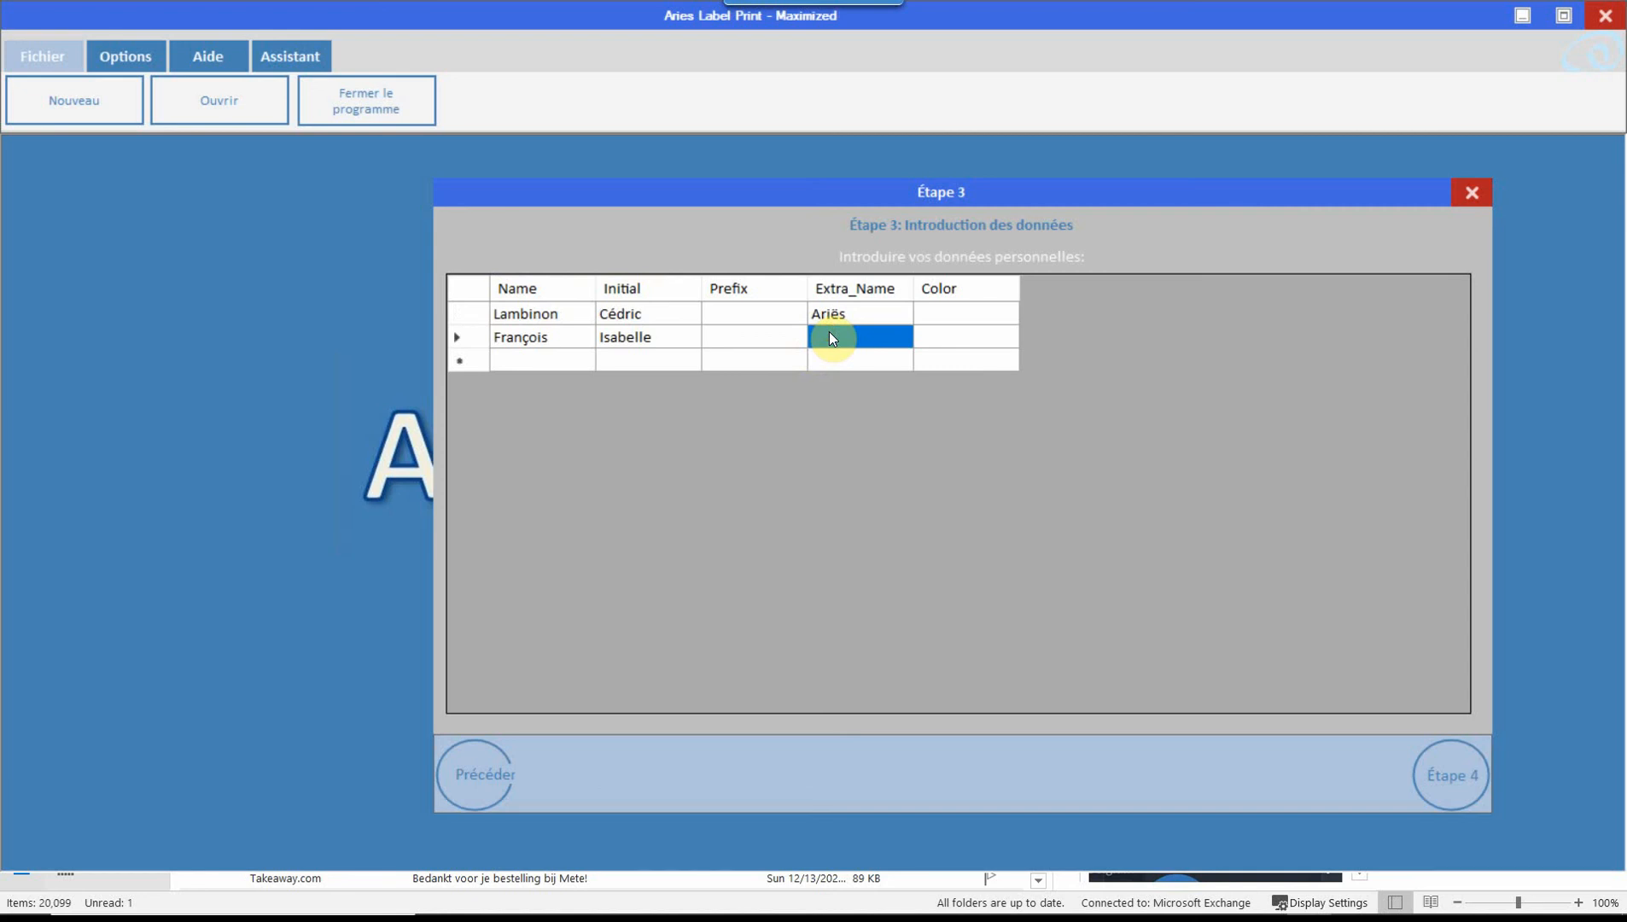
{"action": "type", "text": "Cabinet "}
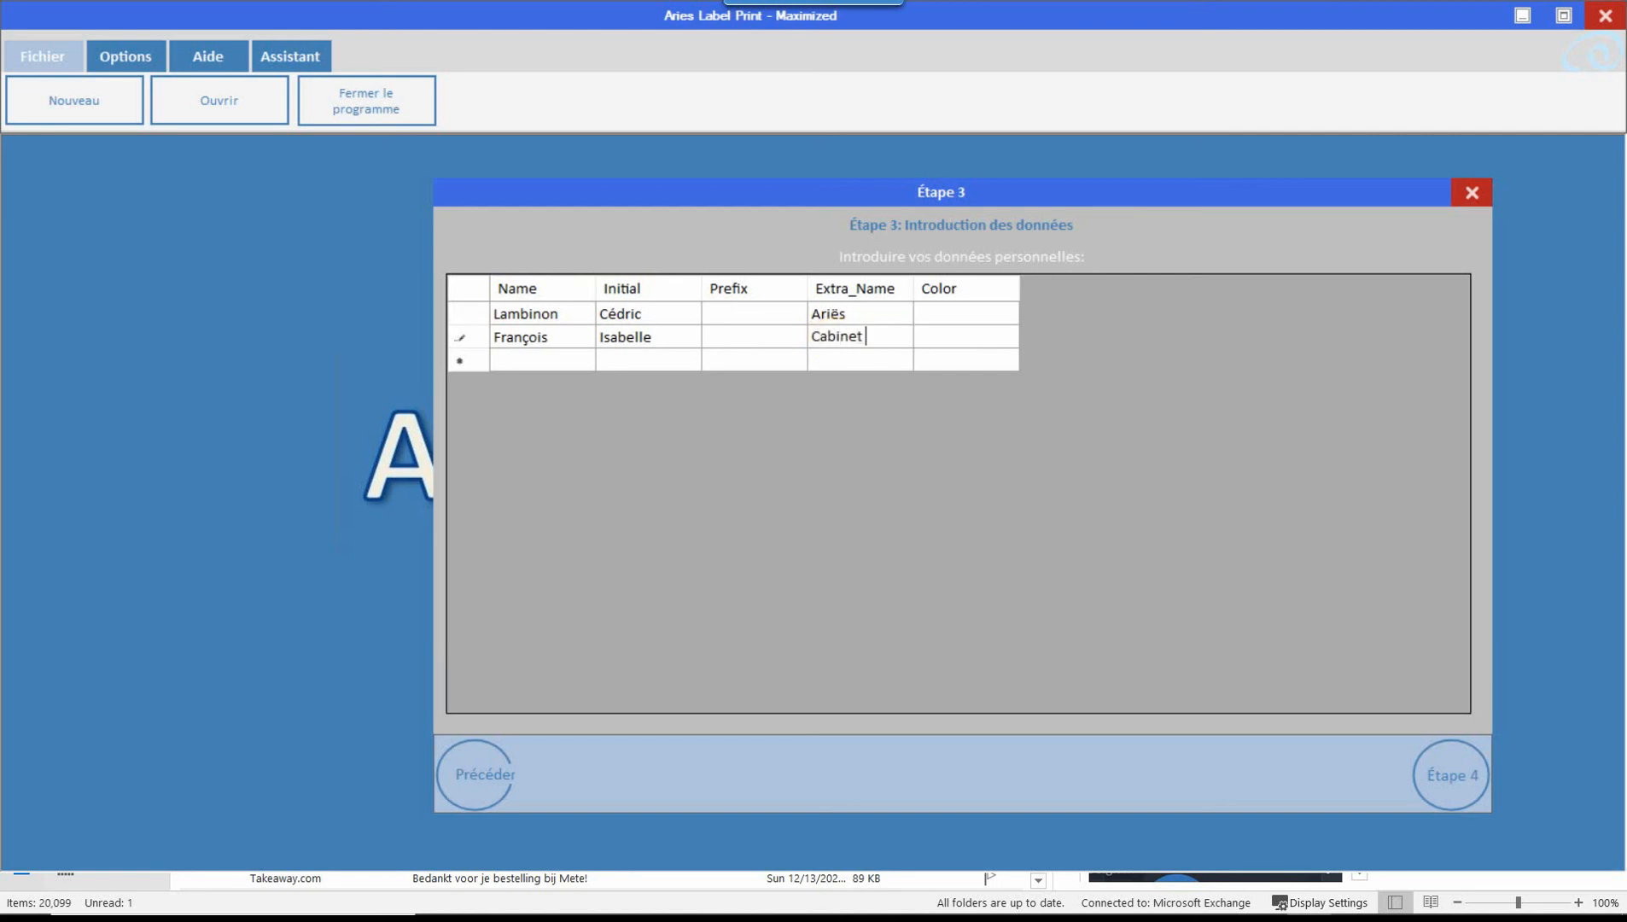
{"action": "type", "text": "medical"}
{"action": "key", "text": "Tab"}
{"action": "key", "text": "Tab"}
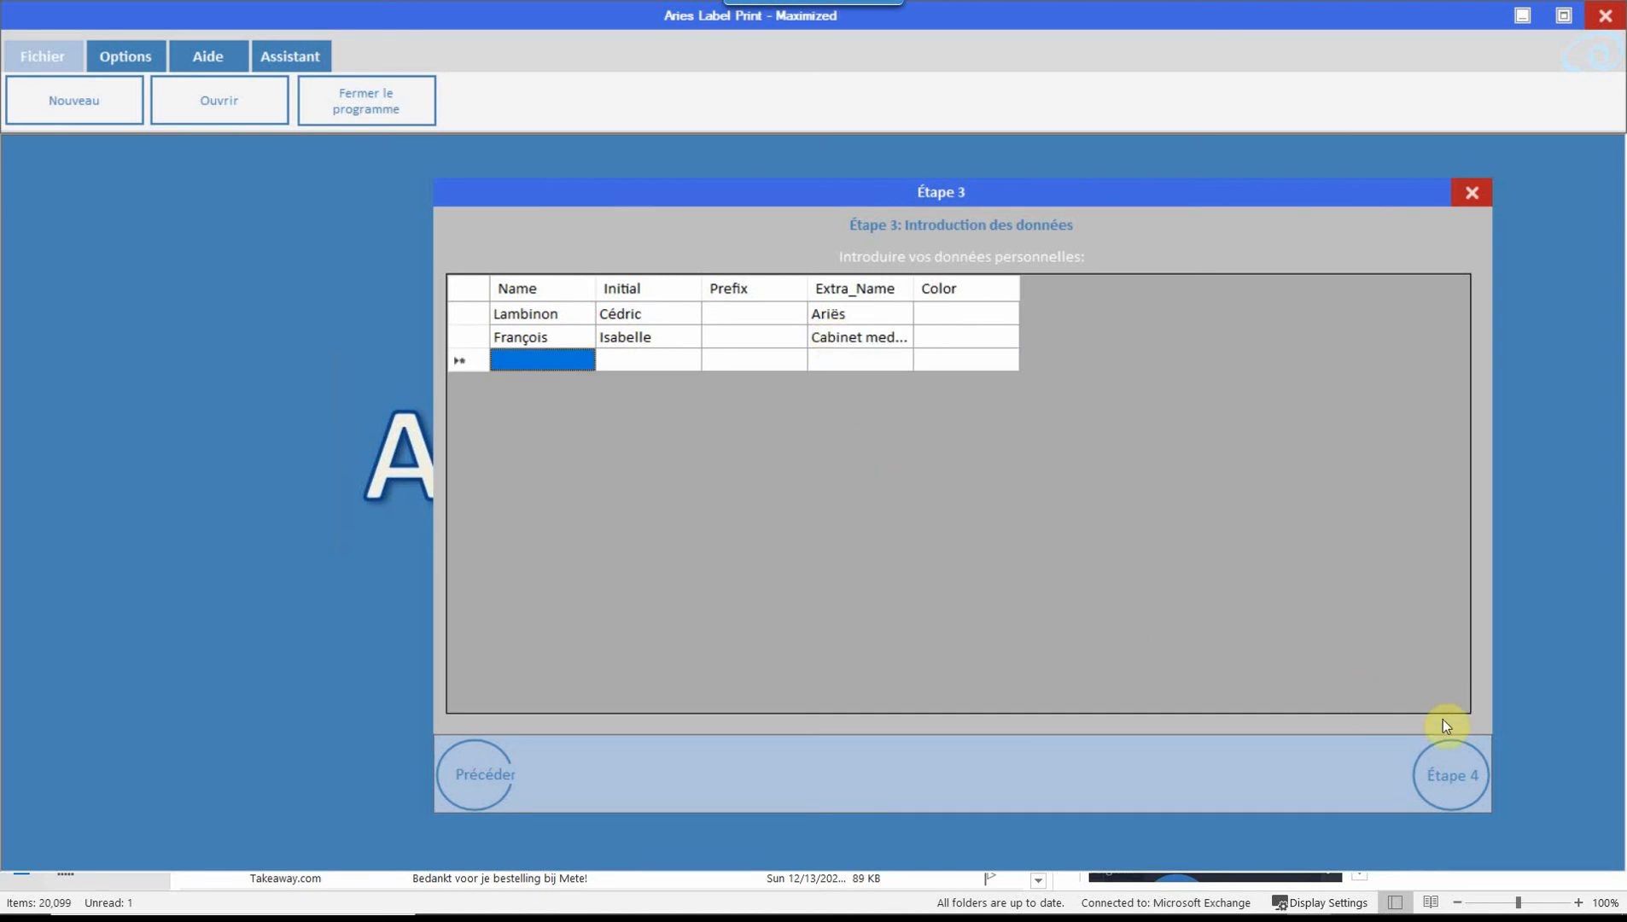
{"action": "left_click", "coordinate": [1463, 774]}
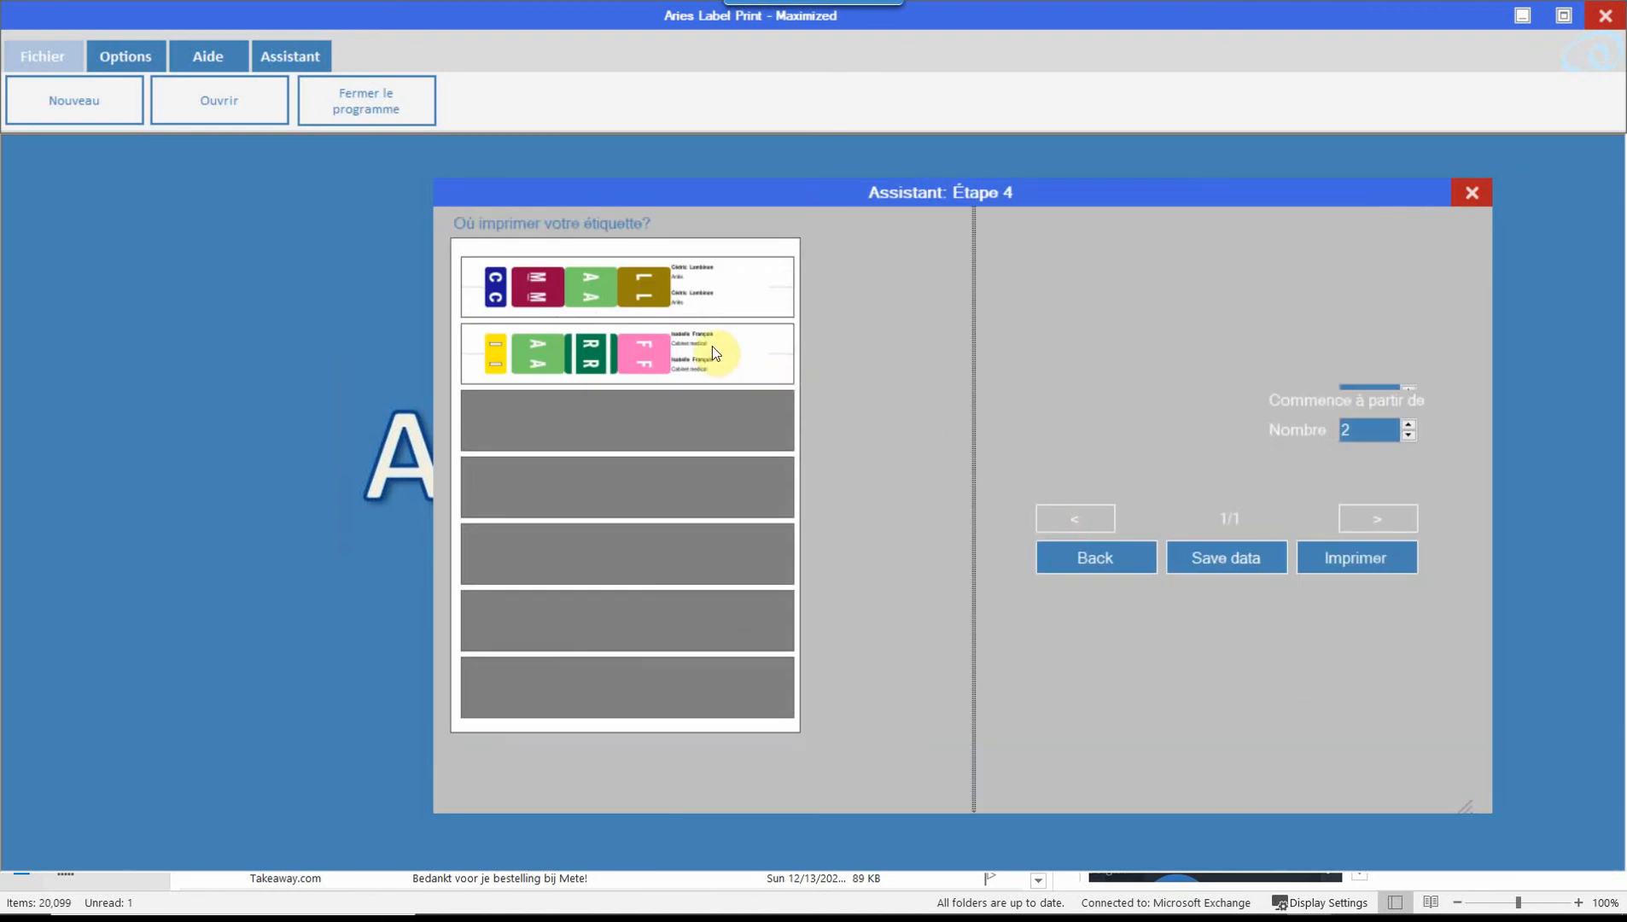